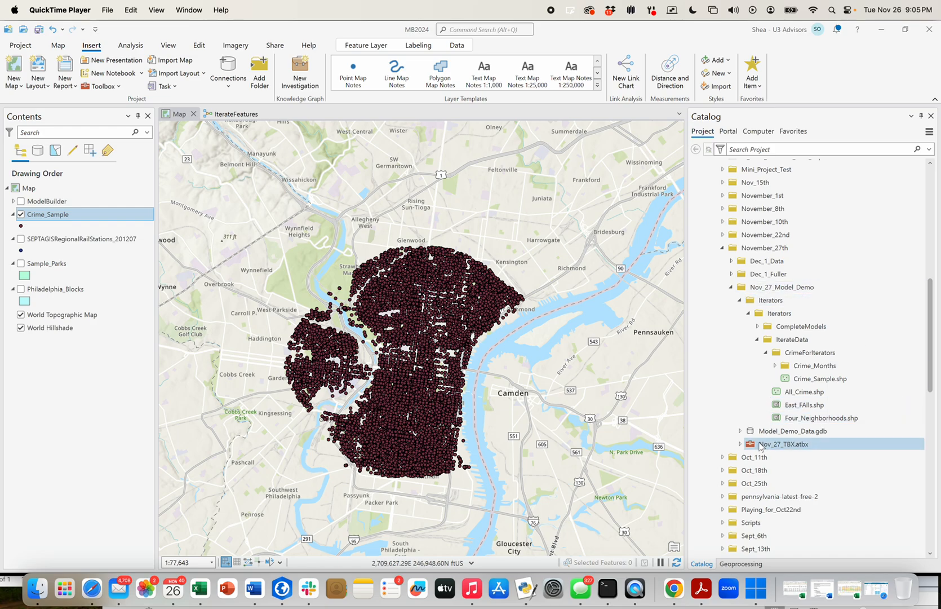
# Open the Iterate_Features_Demo model from the Nov_27_TBX toolbox for editing and expand the Crime_Months folder to view its shapefiles
pyautogui.click(740, 444)
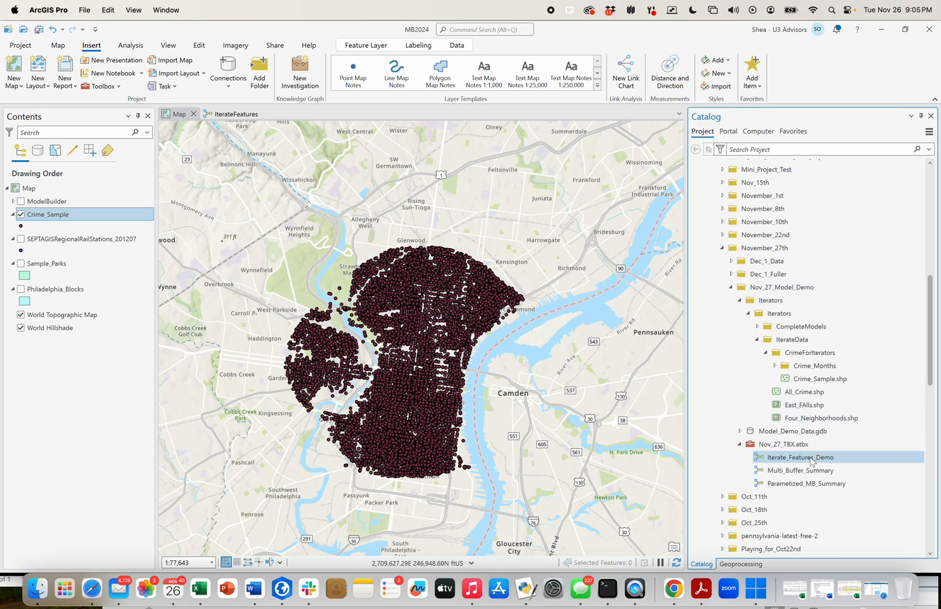
pyautogui.rightClick(805, 461)
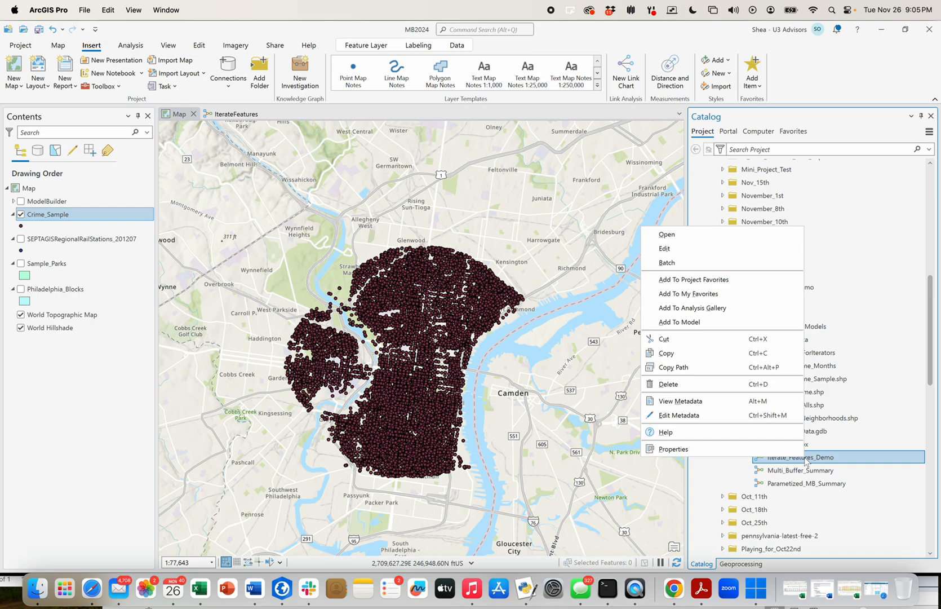
pyautogui.click(709, 250)
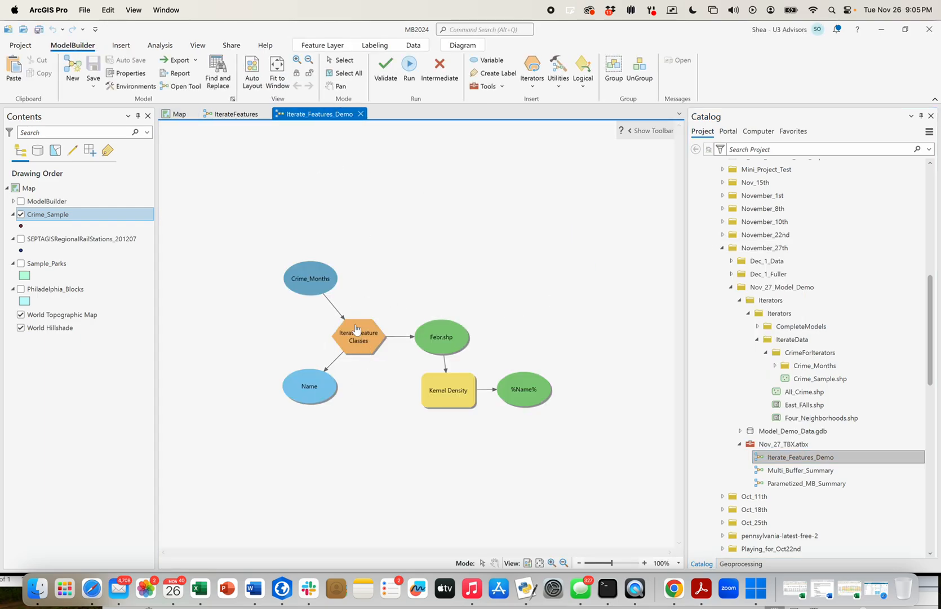
pyautogui.moveTo(809, 370)
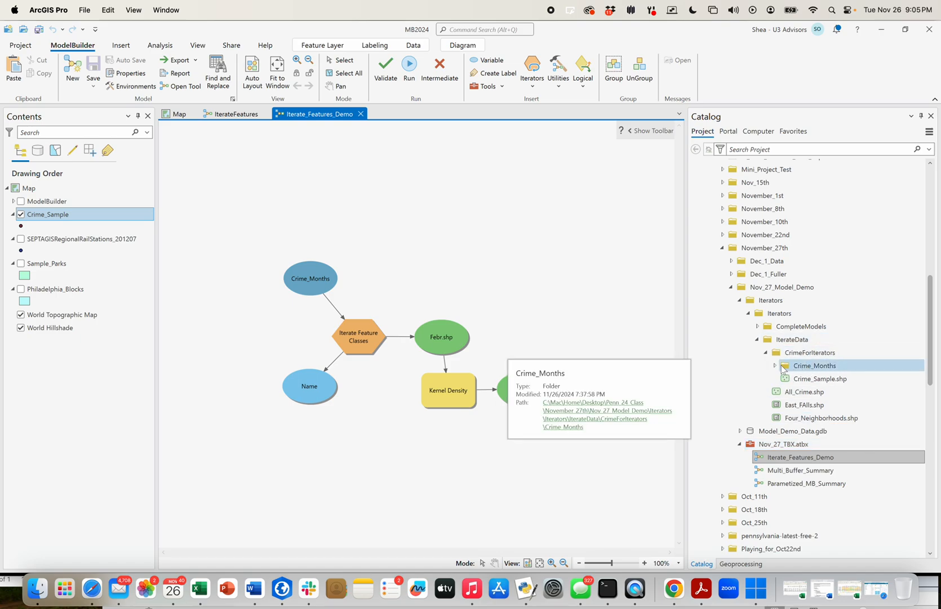
pyautogui.click(775, 366)
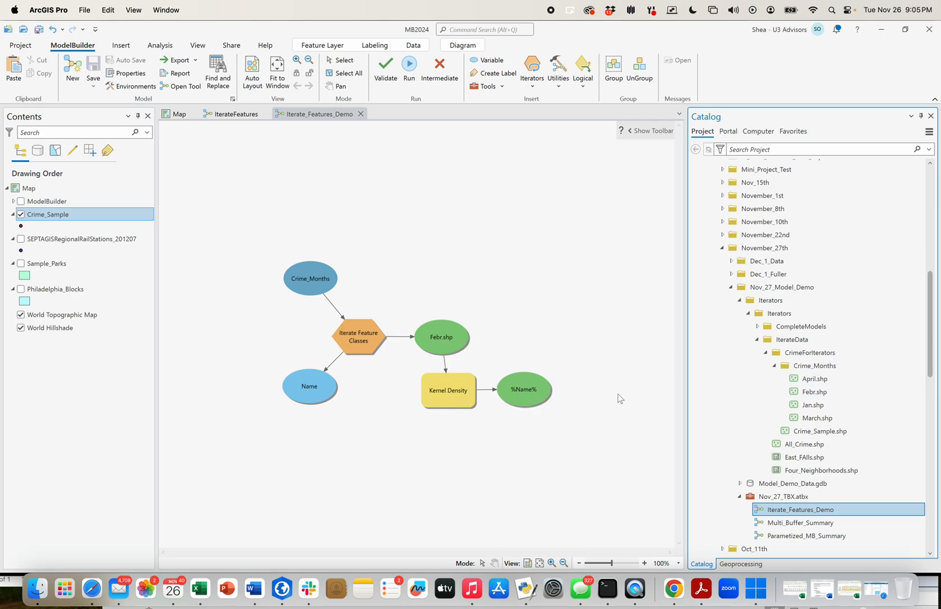
# Inspect the rasters stored in the MB2024.gdb geodatabase, collapse it, and return to the November_27th folder contents
pyautogui.moveTo(932, 325); pyautogui.dragTo(925, 211)
pyautogui.click(714, 244)
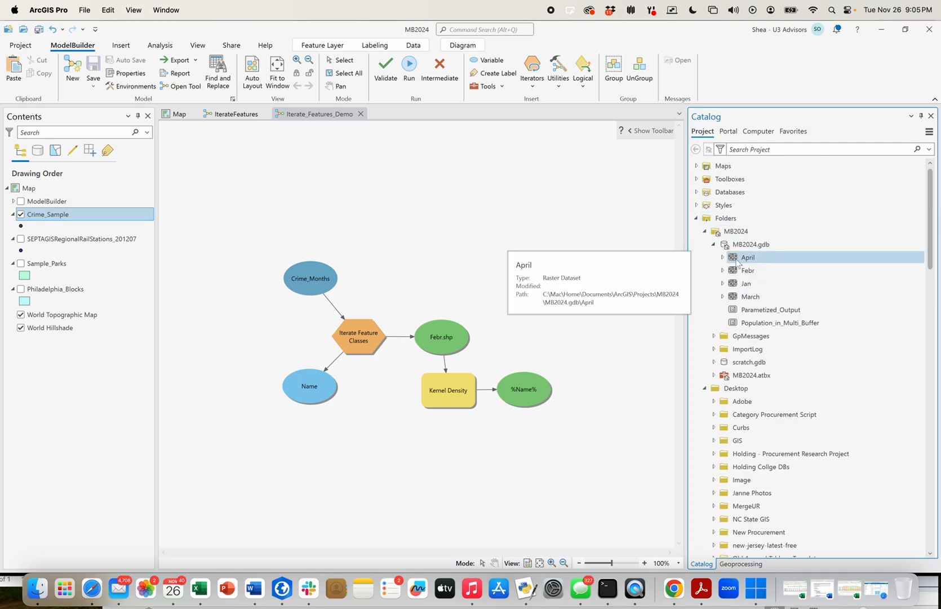
pyautogui.click(714, 246)
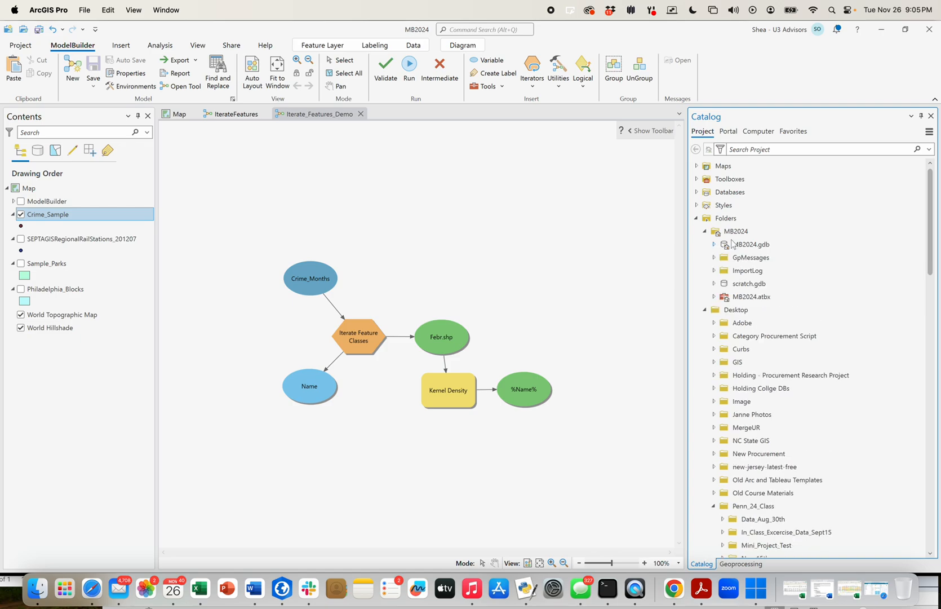
pyautogui.moveTo(933, 215); pyautogui.dragTo(934, 286)
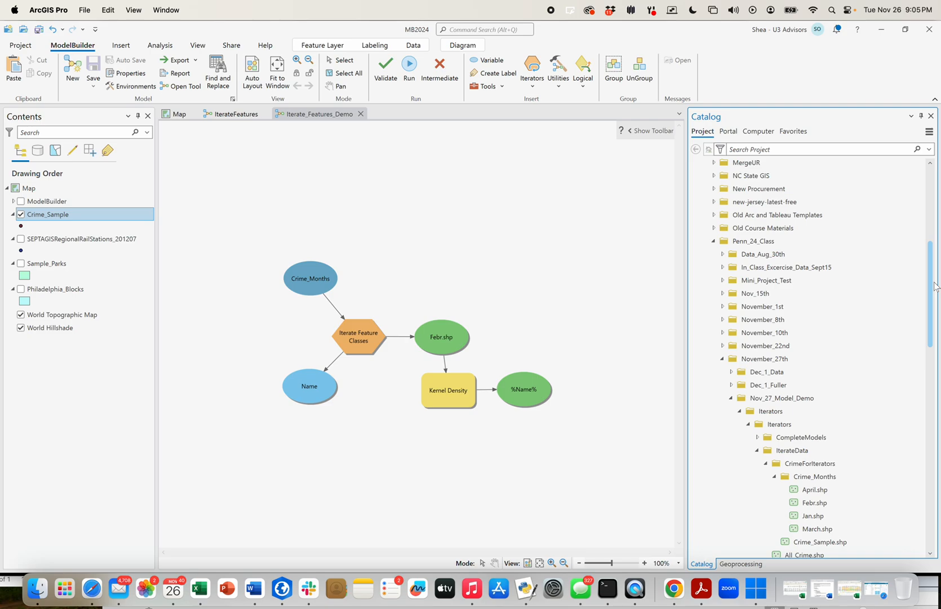
pyautogui.moveTo(934, 282); pyautogui.dragTo(934, 305)
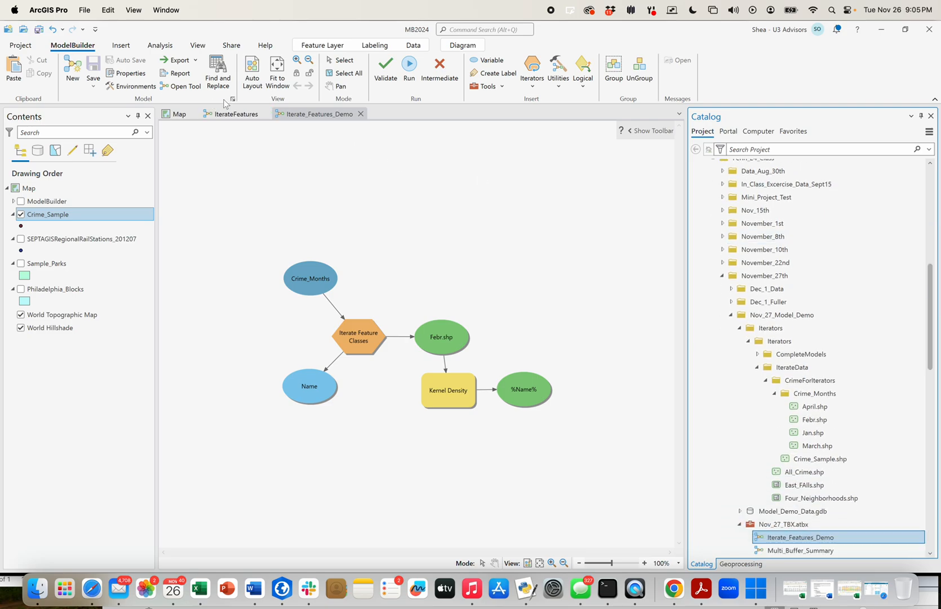
# Close the Iterate_Features_Demo and IterateFeatures models so that only the map stays open
pyautogui.click(361, 114)
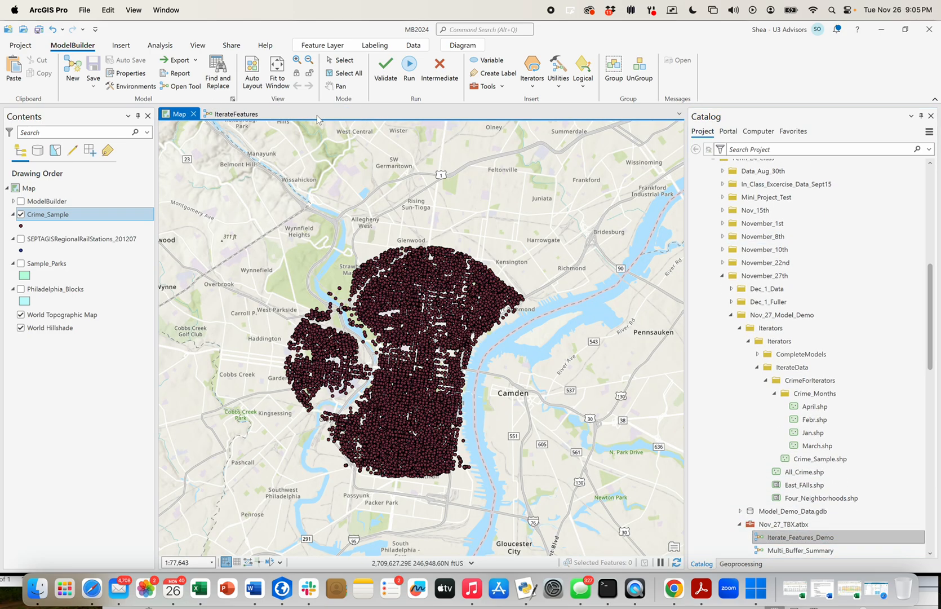
pyautogui.click(231, 115)
pyautogui.click(266, 115)
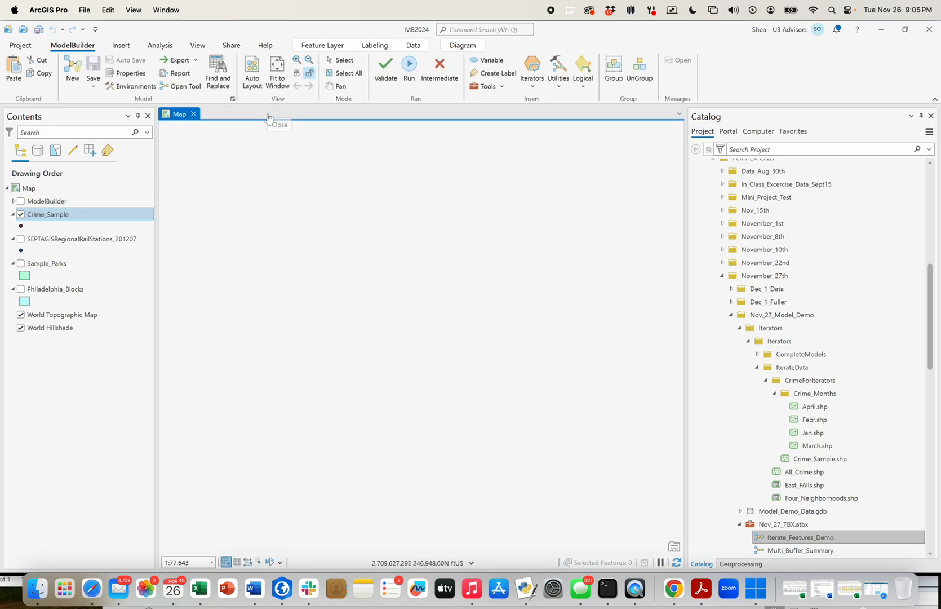
pyautogui.scroll(-2, 930, 308)
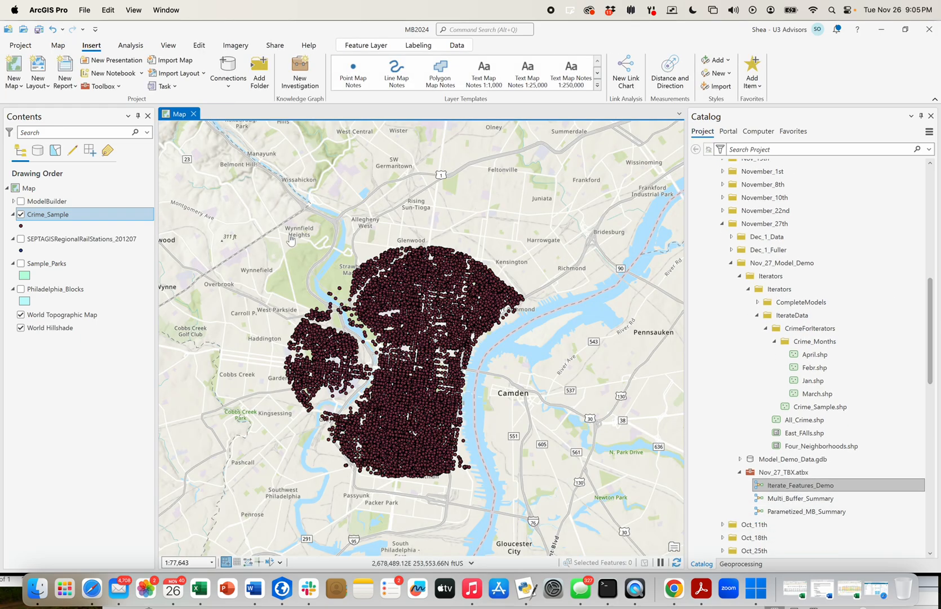
# Open the Crime_Sample attribute table and examine its fields through to ShortType
pyautogui.rightClick(48, 220)
pyautogui.click(82, 185)
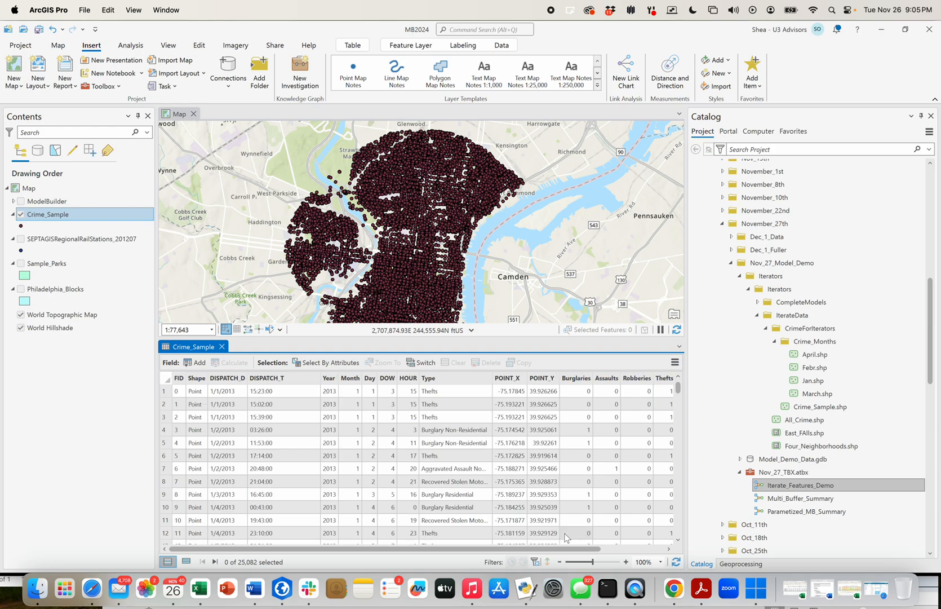
pyautogui.moveTo(594, 548); pyautogui.dragTo(659, 547)
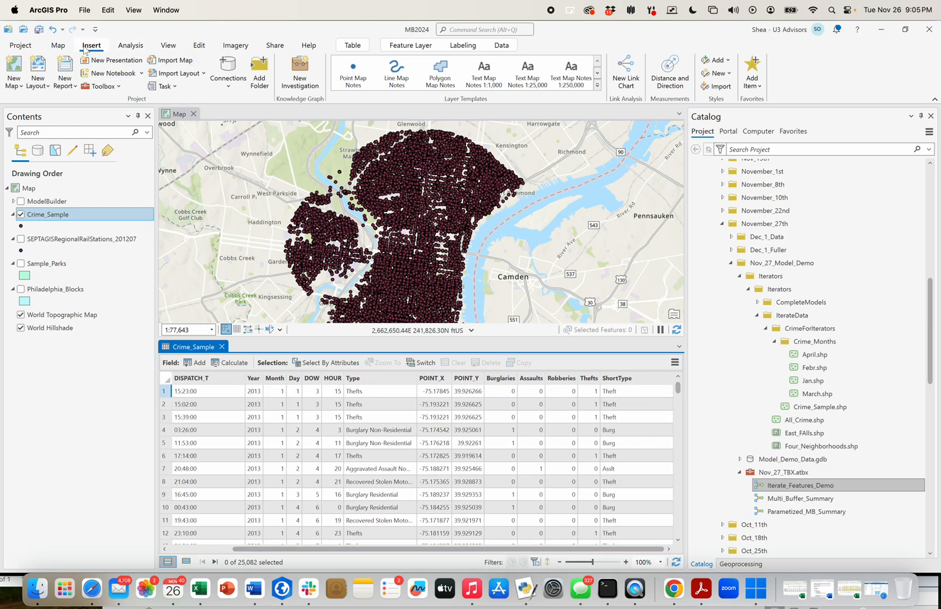
# Select the Crime_Sample features whose ShortType is equal to Asslt using Select By Attributes
pyautogui.click(58, 45)
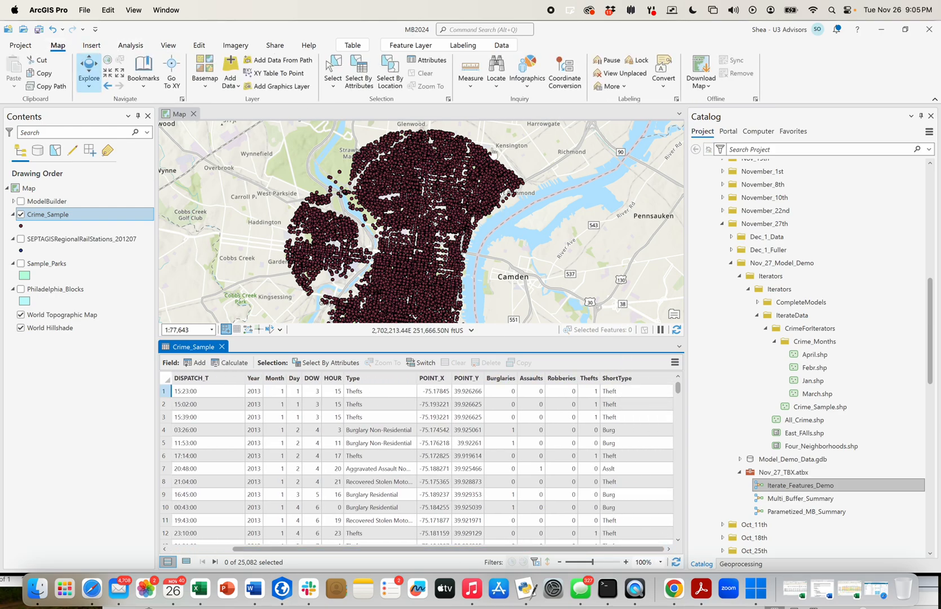
pyautogui.click(351, 81)
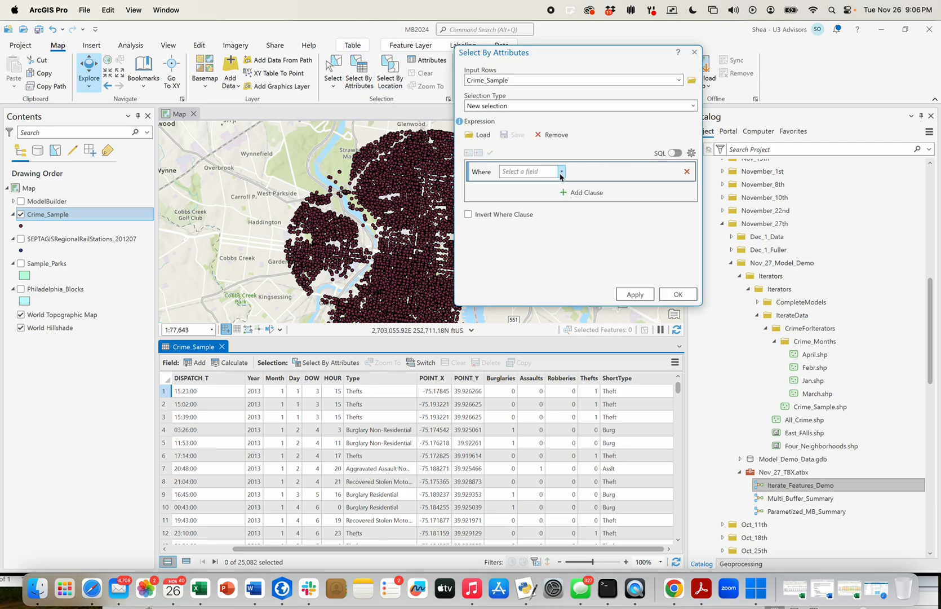
pyautogui.click(561, 172)
pyautogui.click(528, 359)
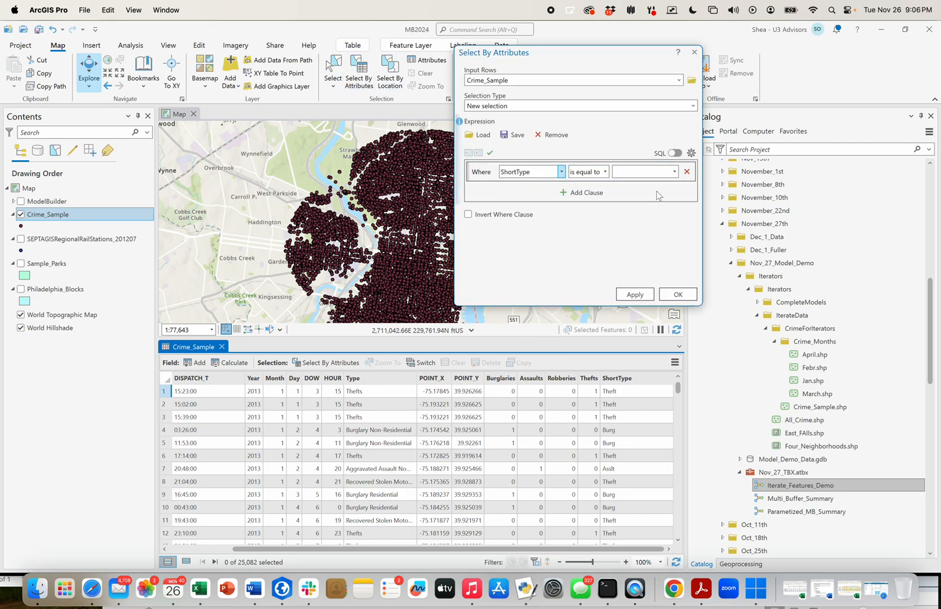
pyautogui.click(675, 171)
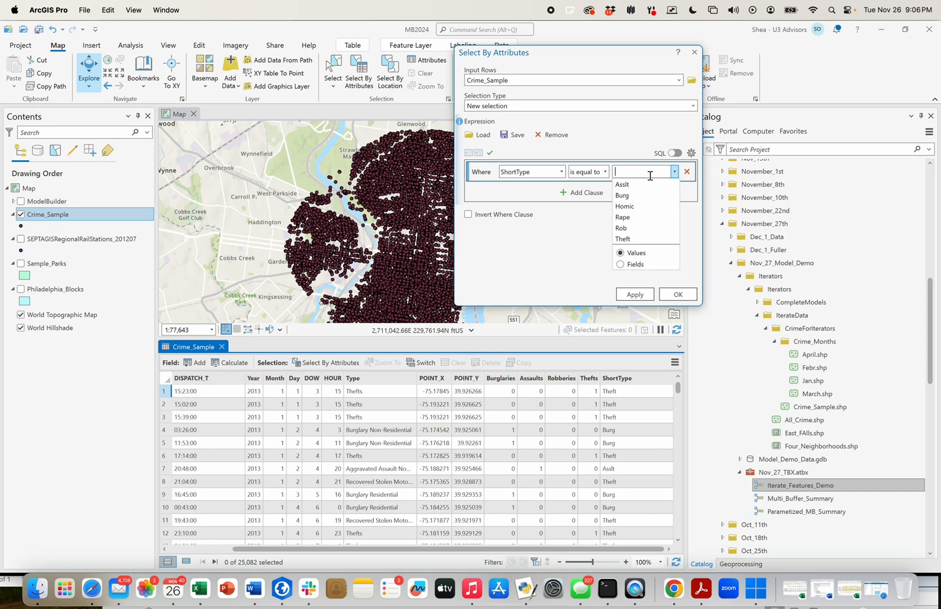
pyautogui.click(650, 184)
pyautogui.click(637, 294)
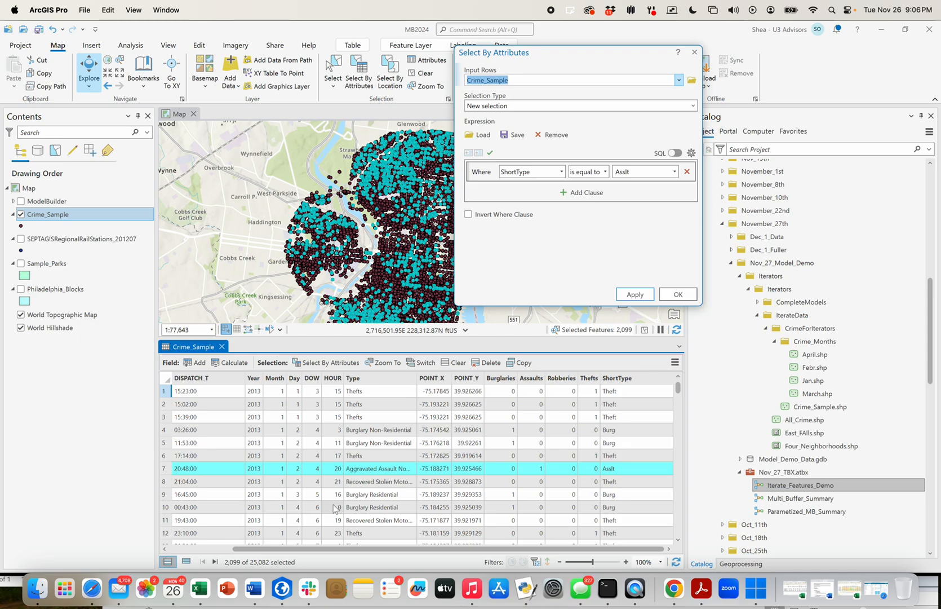
# Review the ShortType values offered for the selection clause without changing the query
pyautogui.click(674, 173)
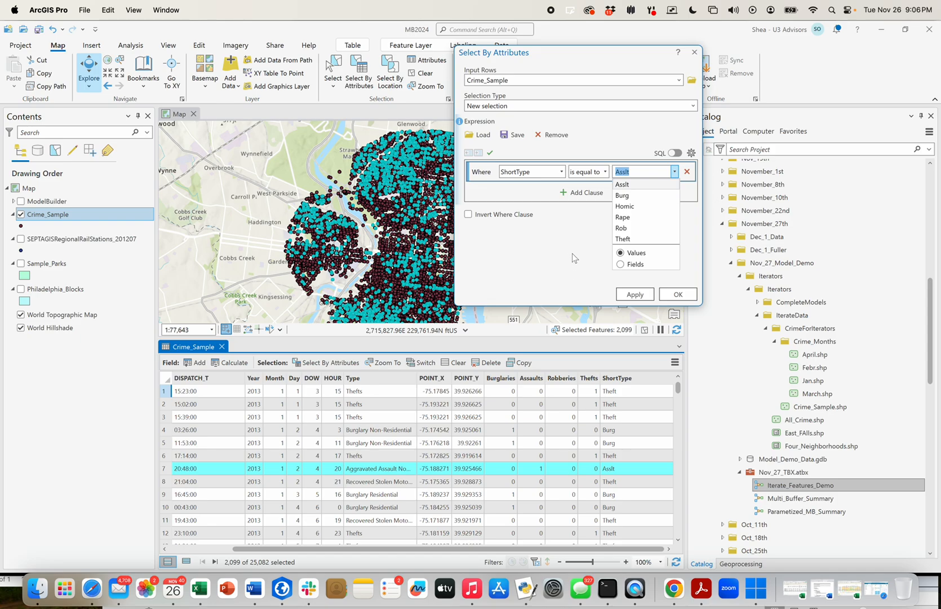
pyautogui.click(553, 266)
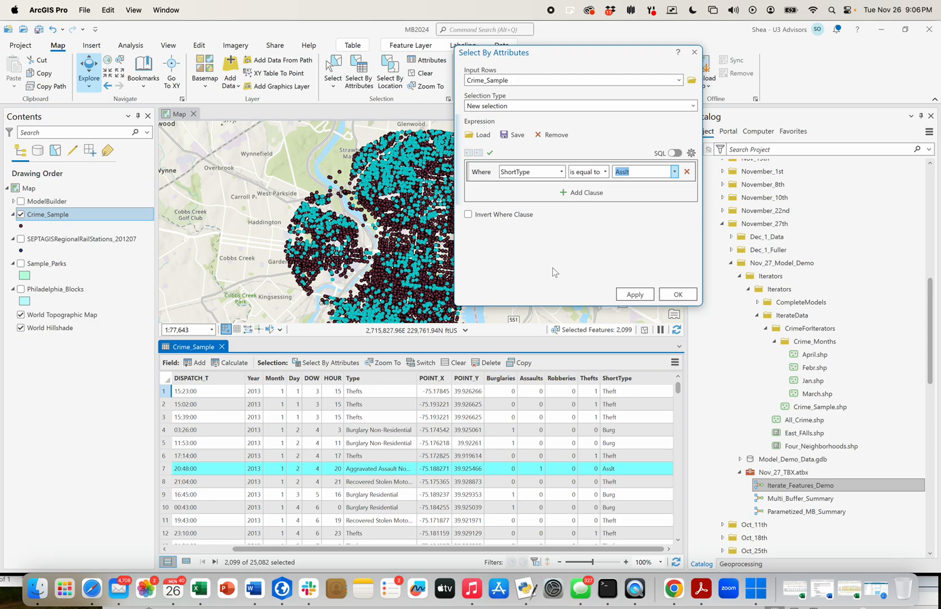
pyautogui.click(675, 172)
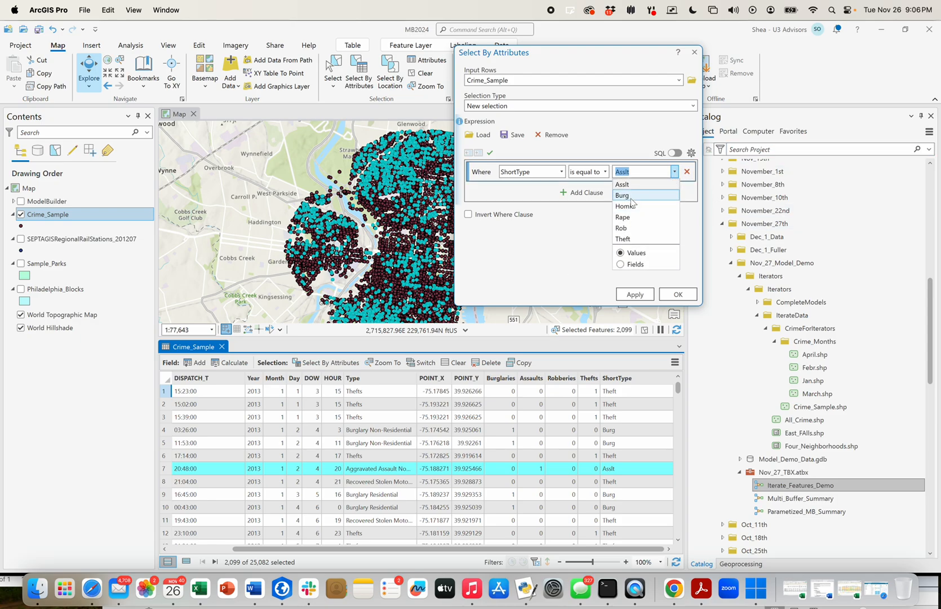
pyautogui.click(560, 252)
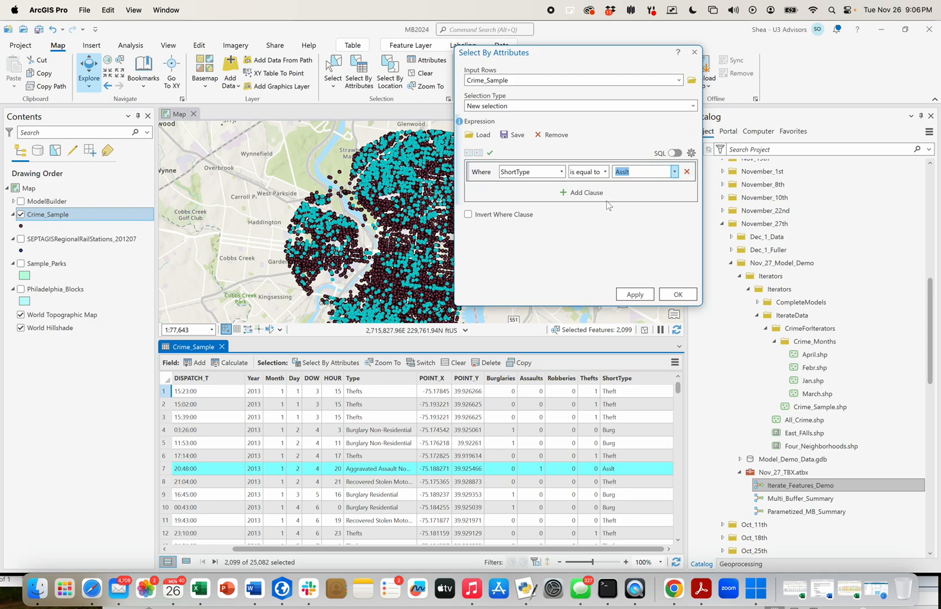
# Clear the Crime_Sample selection and close the query dialog and attribute table
pyautogui.click(694, 53)
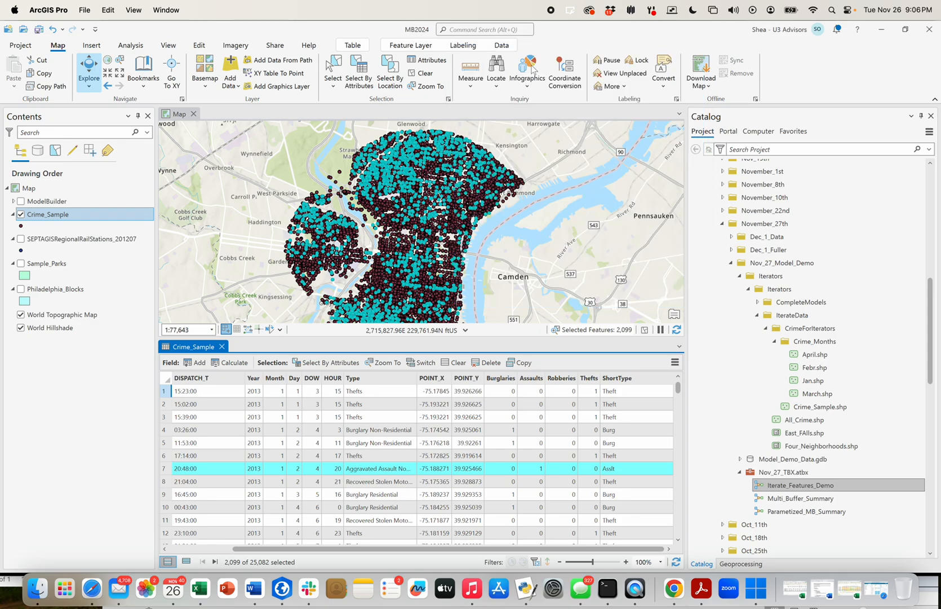
pyautogui.click(421, 72)
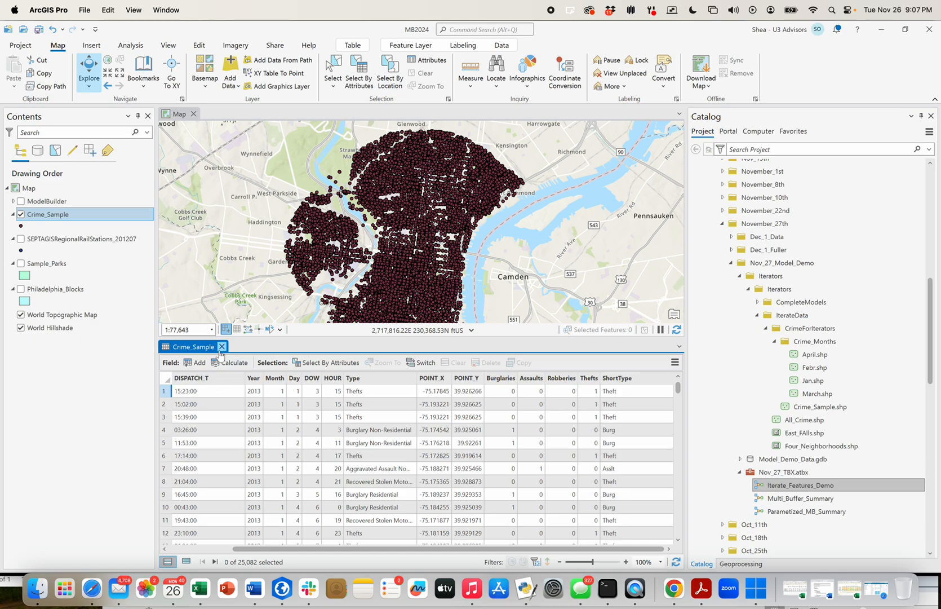
pyautogui.click(222, 346)
# Create a new model in the Nov_27_TBX toolbox and close its editing view
pyautogui.rightClick(798, 473)
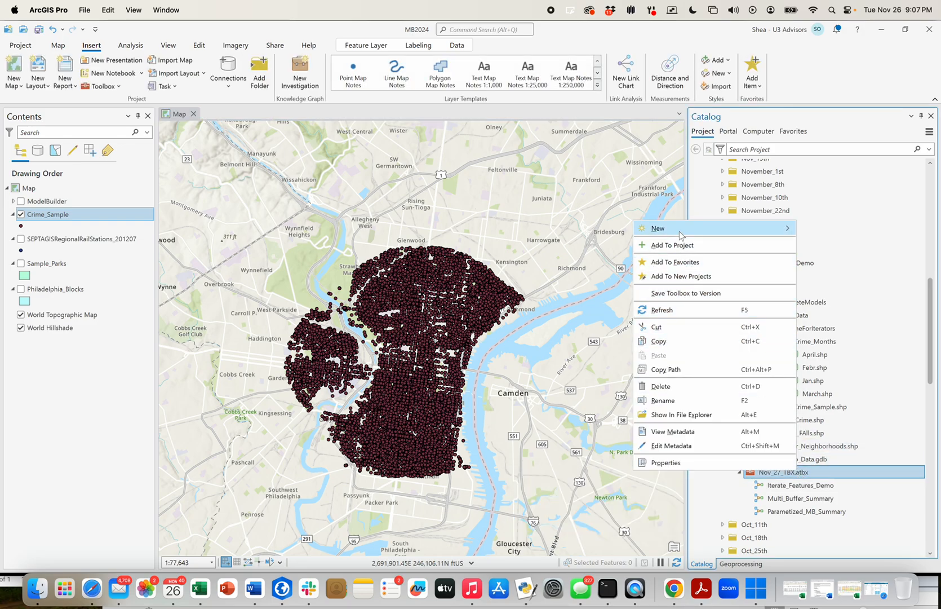
pyautogui.moveTo(680, 231)
pyautogui.click(842, 228)
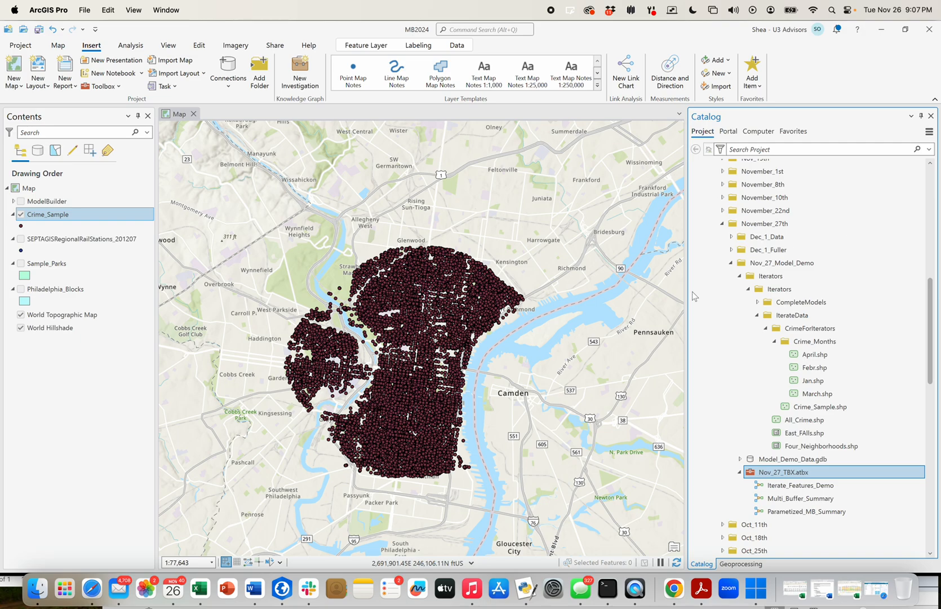
pyautogui.click(246, 114)
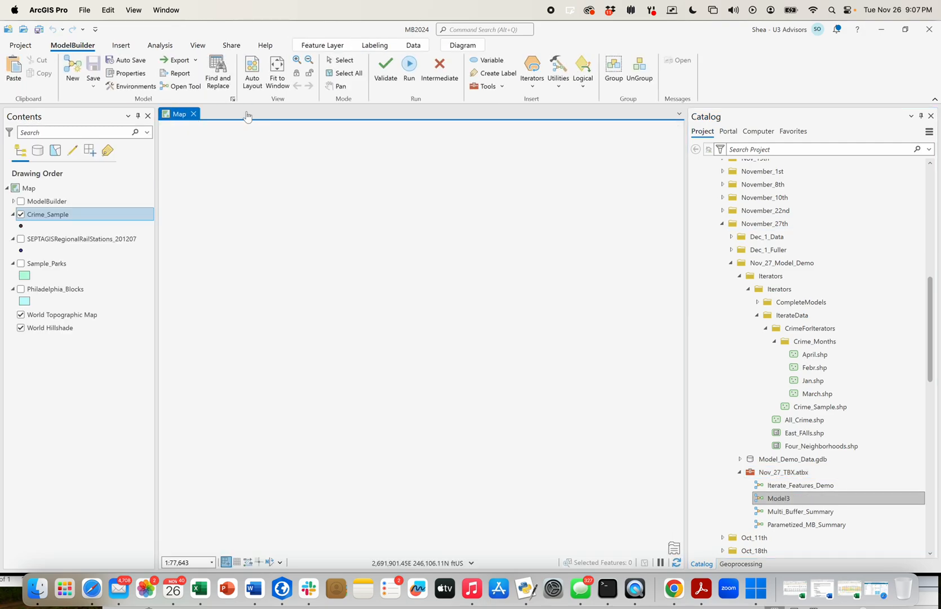
# Rename the new model in Nov_27_TBX as Iterate_Feature_Select_Demo
pyautogui.click(788, 500)
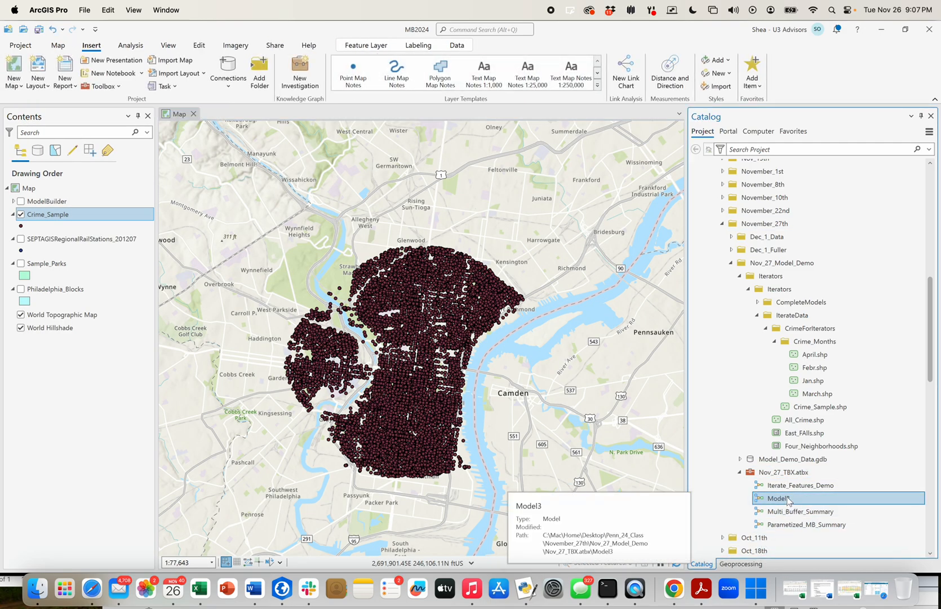
pyautogui.click(781, 501)
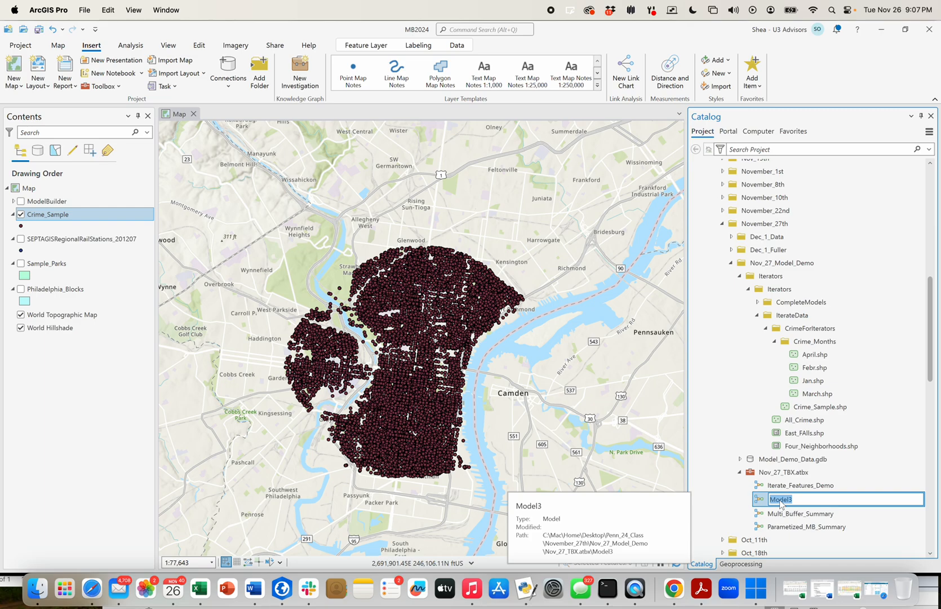
pyautogui.write('Iterate_Feature_Select_Demo')
pyautogui.press('Return')
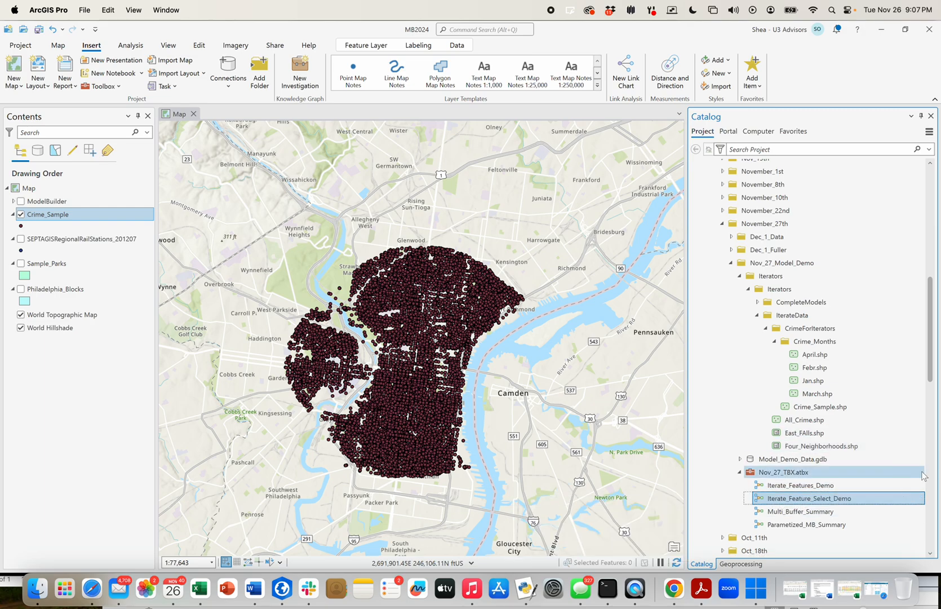
# Open Iterate_Feature_Select_Demo for editing, undock it as a floating window, and narrow and position it beside the crime points
pyautogui.rightClick(787, 501)
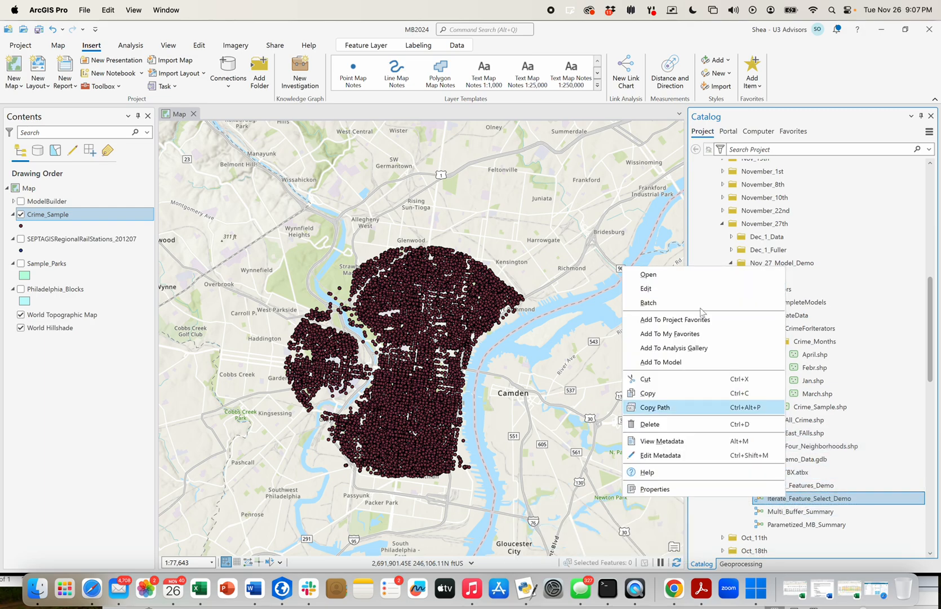
pyautogui.click(673, 290)
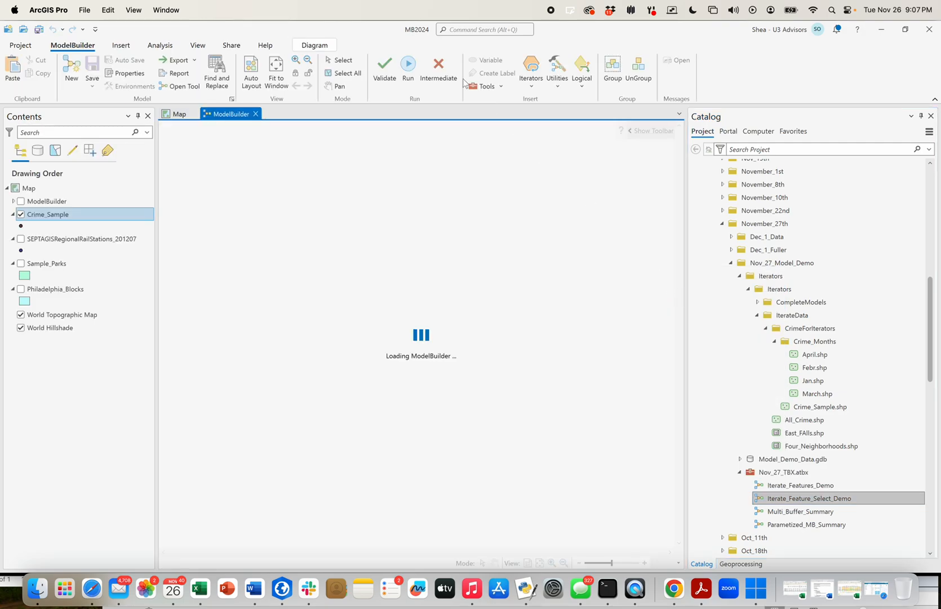
pyautogui.moveTo(249, 116); pyautogui.dragTo(402, 177)
pyautogui.moveTo(471, 188); pyautogui.dragTo(555, 136)
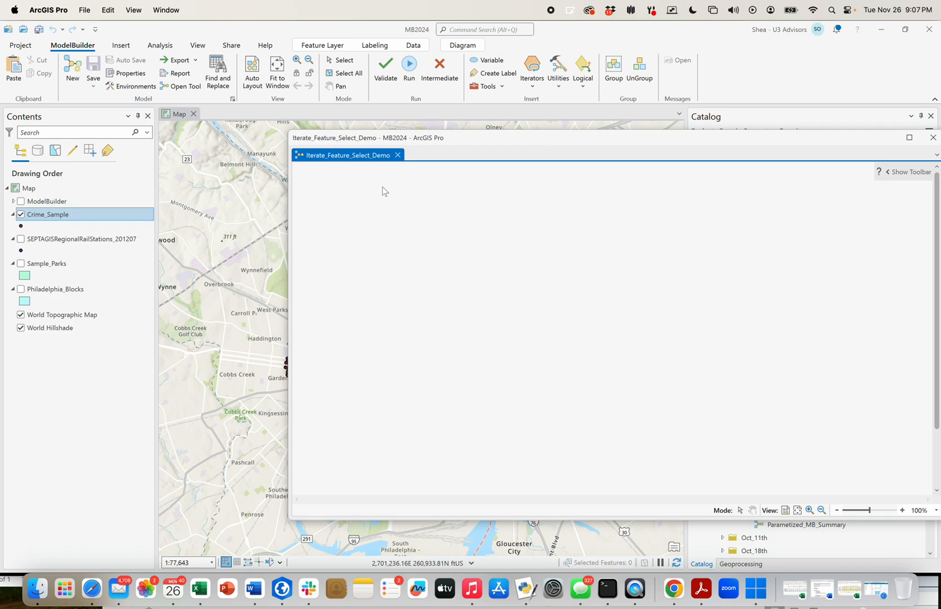
pyautogui.moveTo(287, 208); pyautogui.dragTo(566, 209)
pyautogui.moveTo(785, 138); pyautogui.dragTo(740, 148)
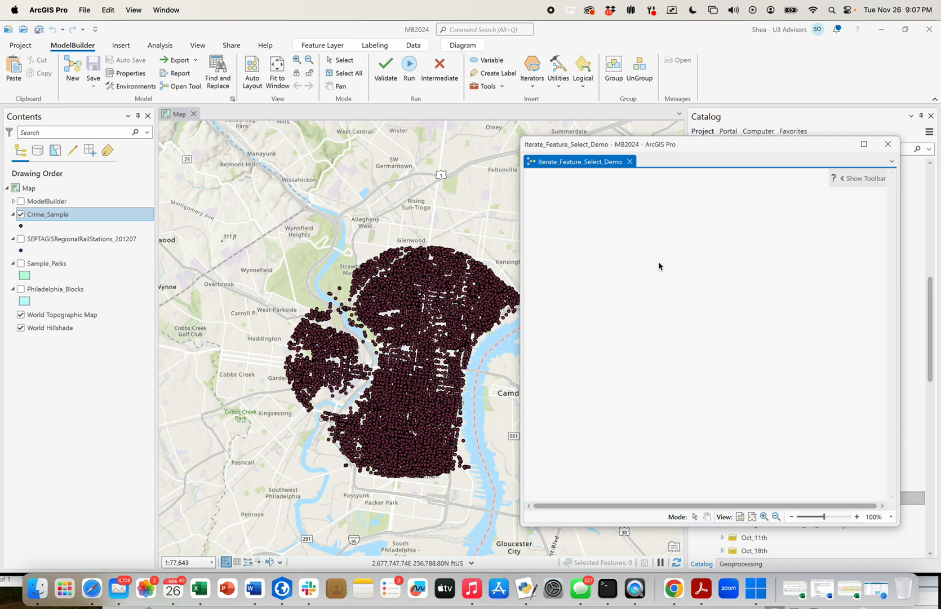
# Add an Iterate Feature Selection iterator to the model and spread its Selected Features and Value outputs around it
pyautogui.click(534, 86)
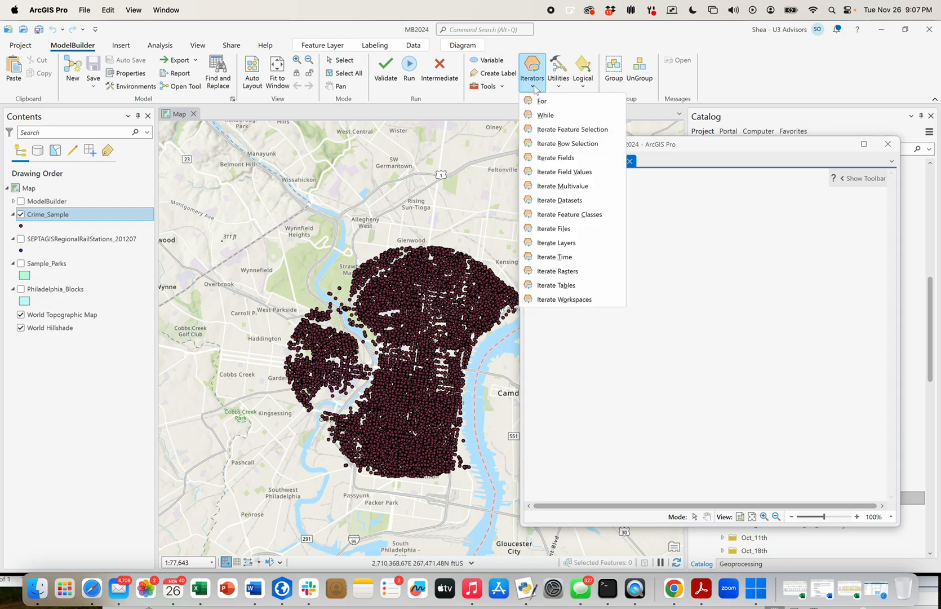
pyautogui.click(573, 130)
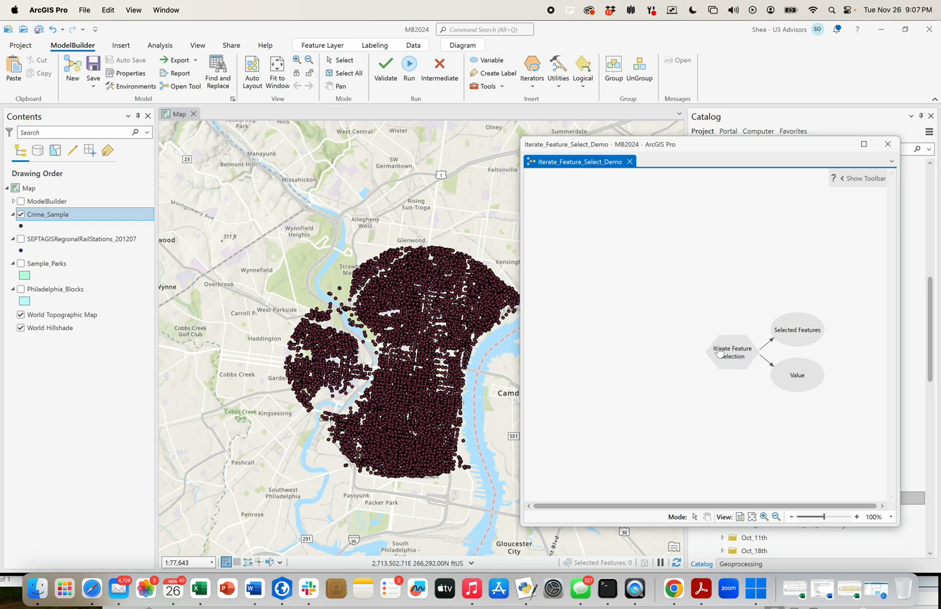
pyautogui.moveTo(727, 350); pyautogui.dragTo(664, 328)
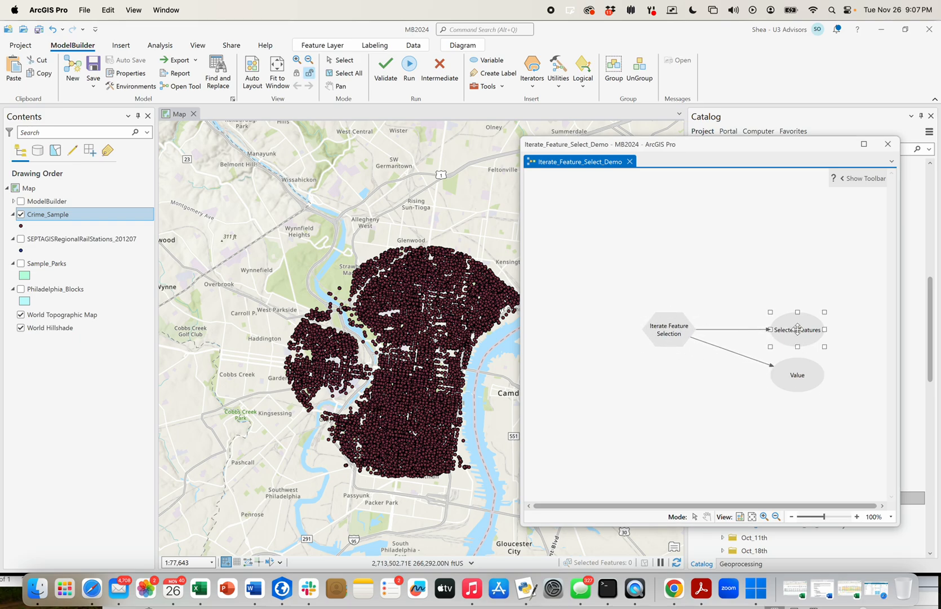
pyautogui.moveTo(800, 335); pyautogui.dragTo(749, 302)
pyautogui.click(792, 374)
pyautogui.moveTo(792, 374); pyautogui.dragTo(619, 370)
# Configure Iterate Feature Selection with Crime_Sample as the input features, grouped by the ShortType field
pyautogui.click(674, 318)
pyautogui.doubleClick(675, 319)
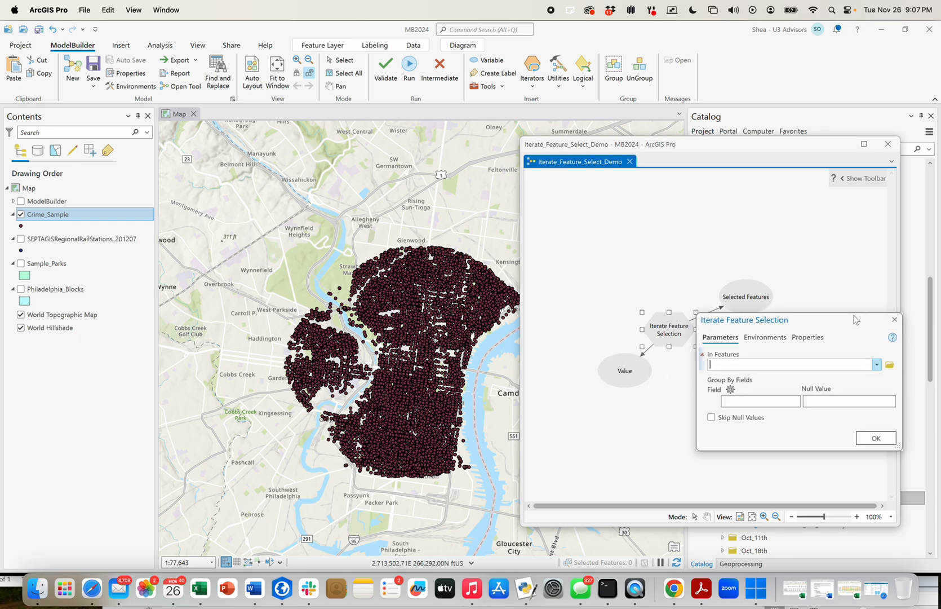
pyautogui.moveTo(843, 314); pyautogui.dragTo(843, 212)
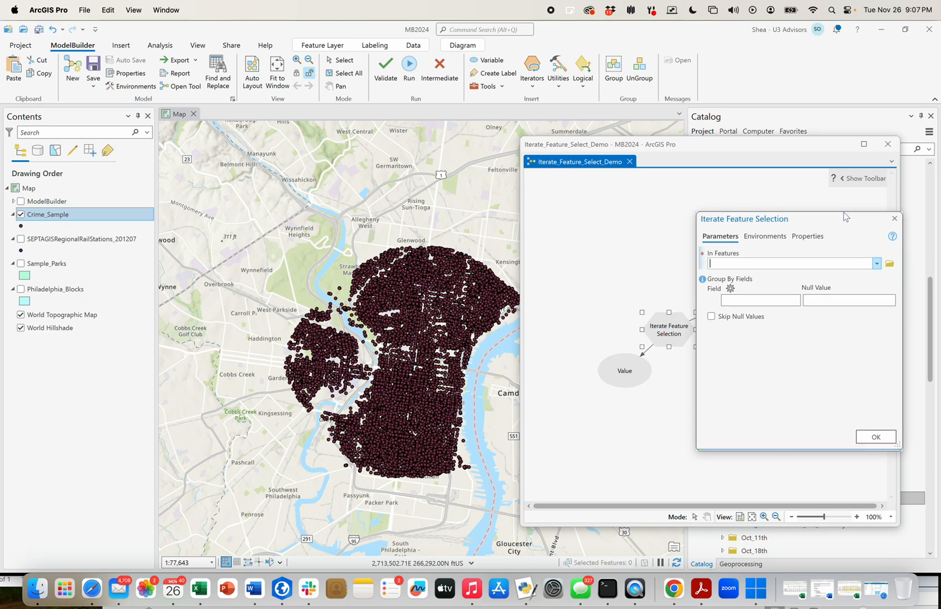
pyautogui.click(877, 262)
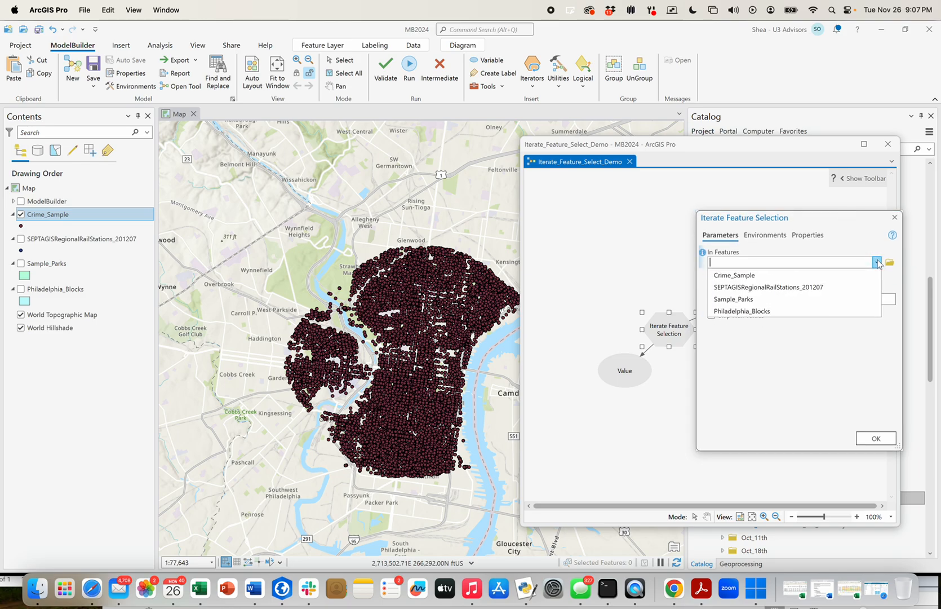
pyautogui.click(757, 275)
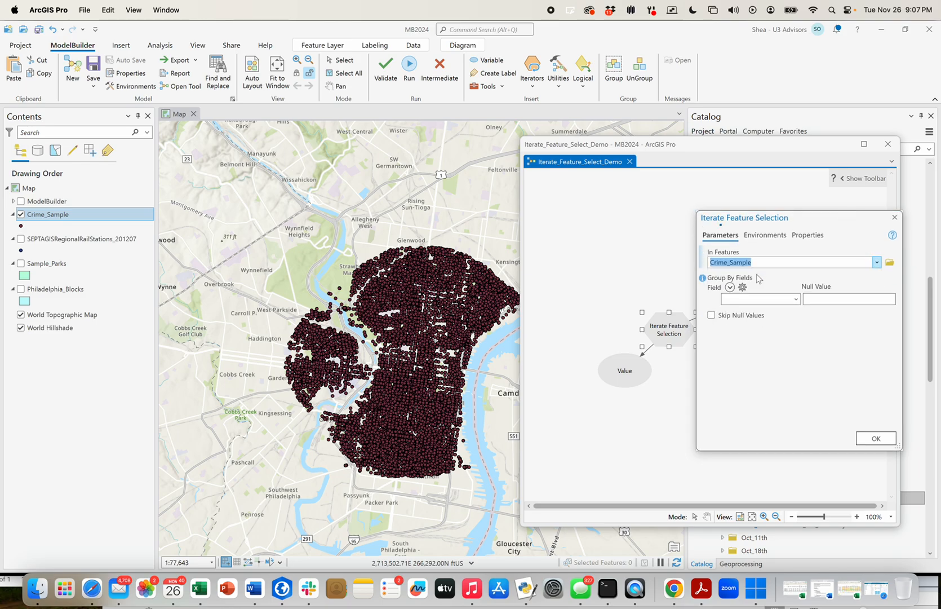
pyautogui.click(796, 301)
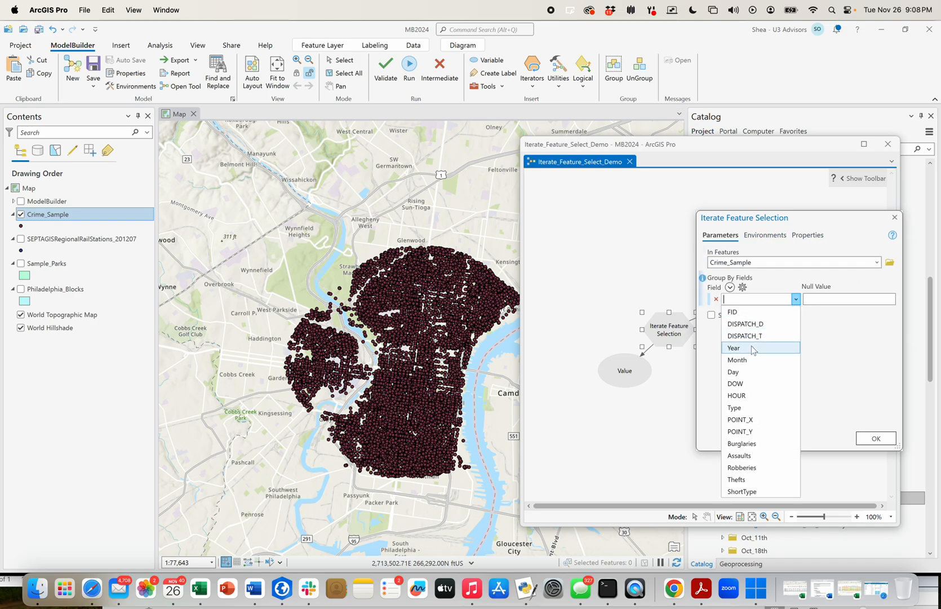
pyautogui.click(747, 493)
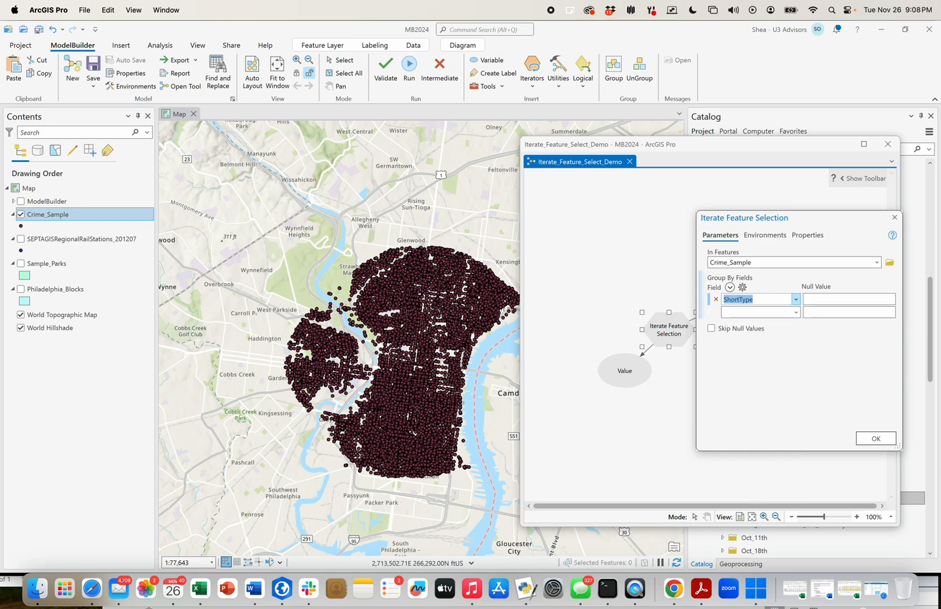
pyautogui.click(895, 444)
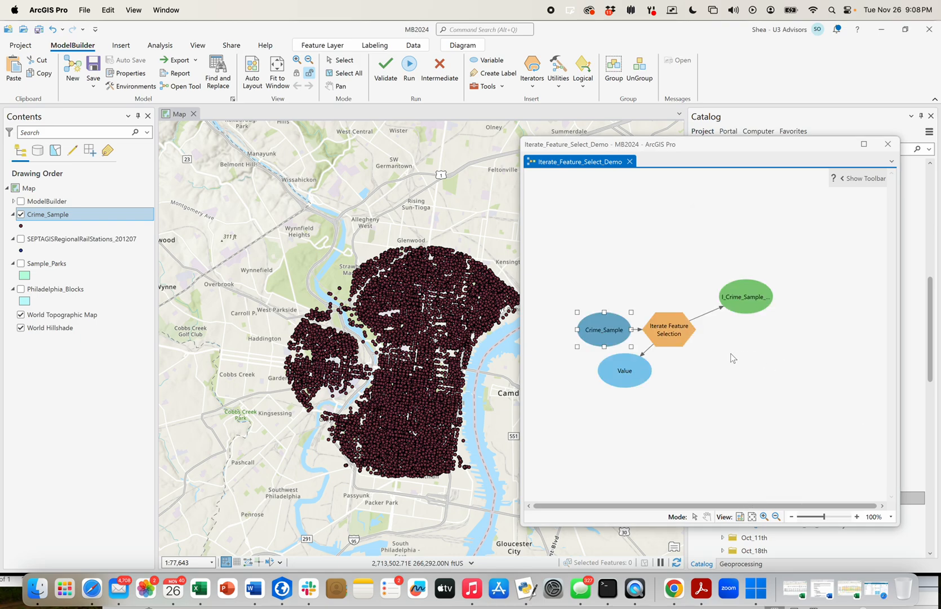
# Rearrange Crime_Sample, the iterator and its two outputs in the diagram, and move the model window clear of the Catalog pane
pyautogui.moveTo(620, 330); pyautogui.dragTo(630, 260)
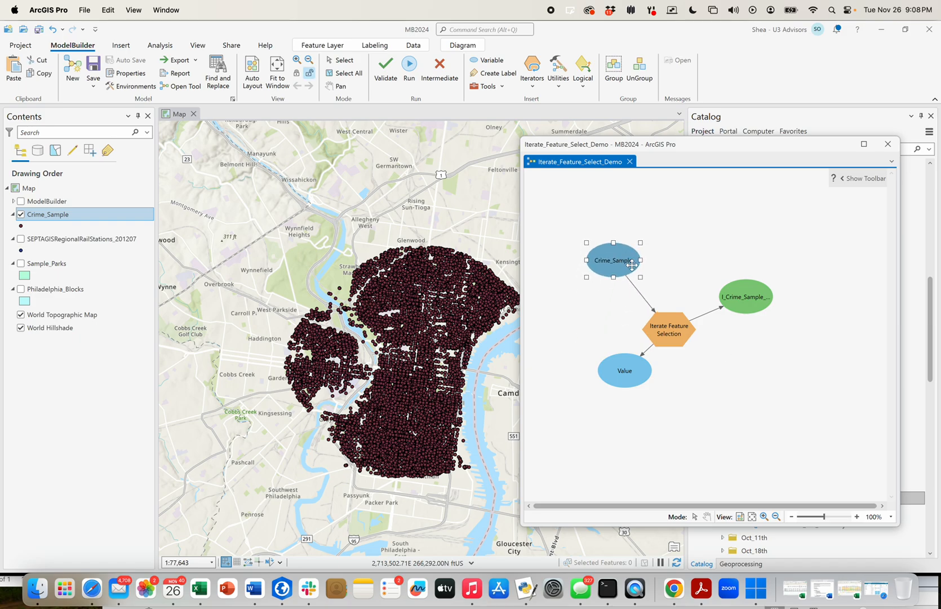
pyautogui.click(671, 337)
pyautogui.moveTo(653, 322); pyautogui.dragTo(651, 303)
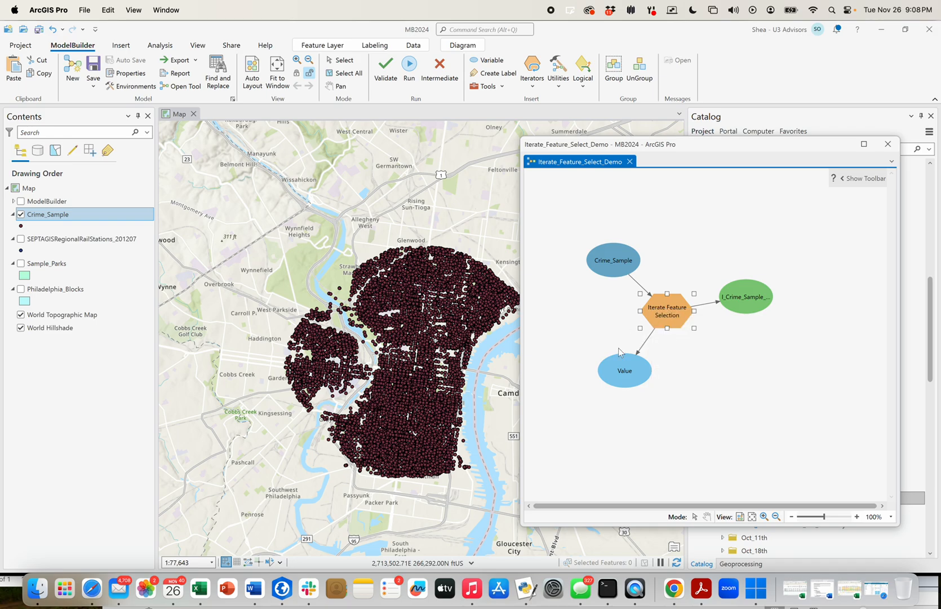
pyautogui.click(701, 363)
pyautogui.moveTo(625, 371); pyautogui.dragTo(596, 359)
pyautogui.click(683, 380)
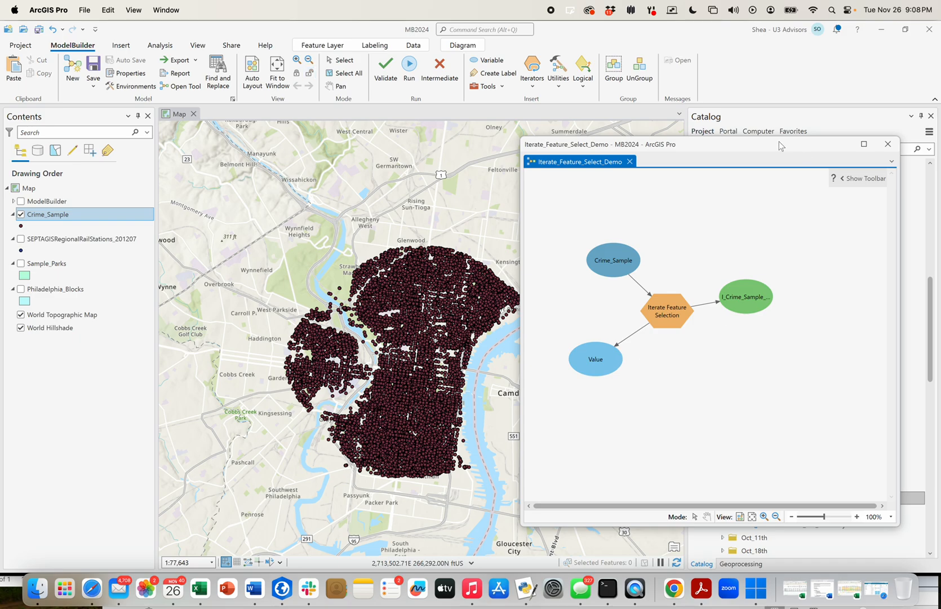
pyautogui.moveTo(780, 145); pyautogui.dragTo(572, 153)
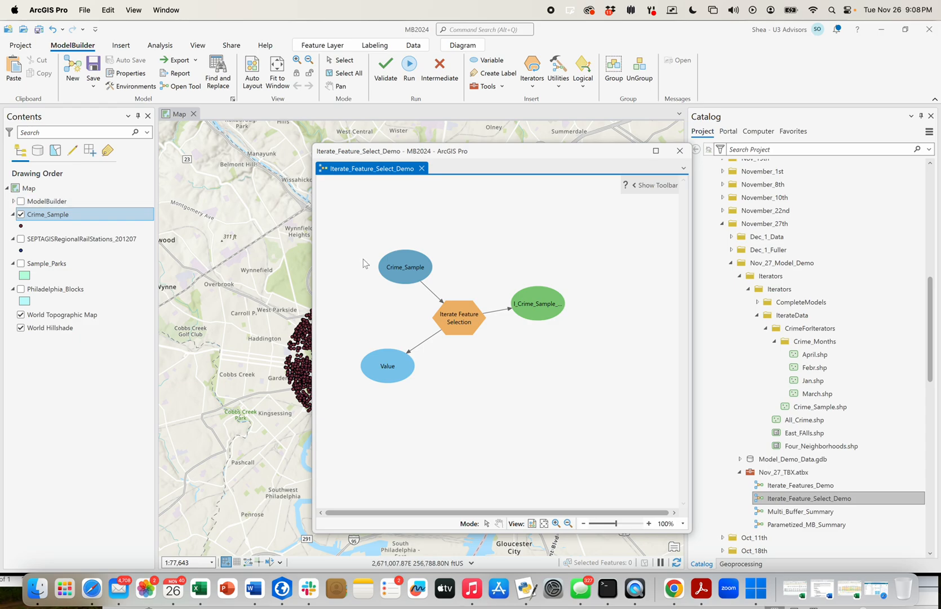
pyautogui.moveTo(539, 309); pyautogui.dragTo(517, 323)
pyautogui.click(522, 392)
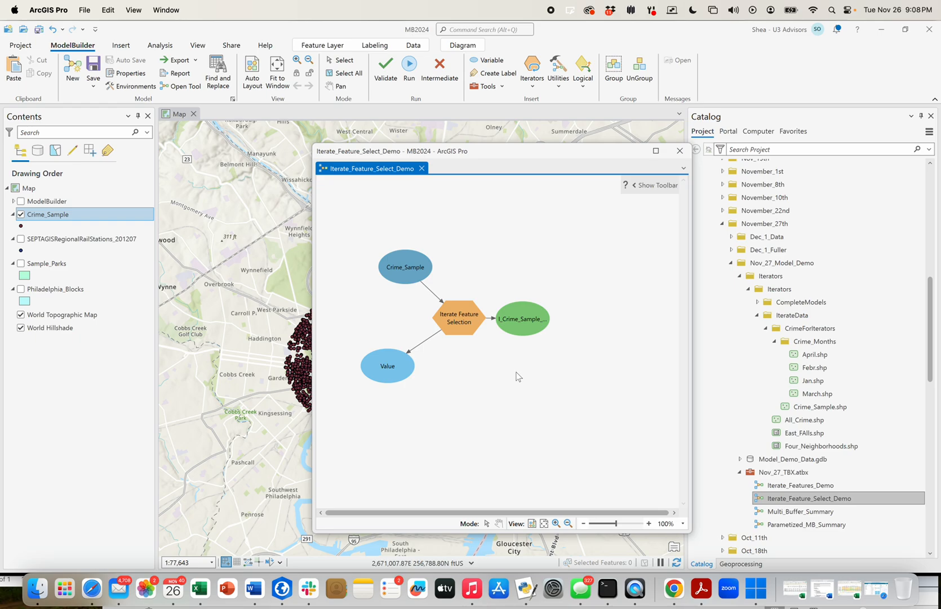
# Add the Spatial Analyst Kernel Density tool to the model and remove the duplicate copy
pyautogui.click(503, 87)
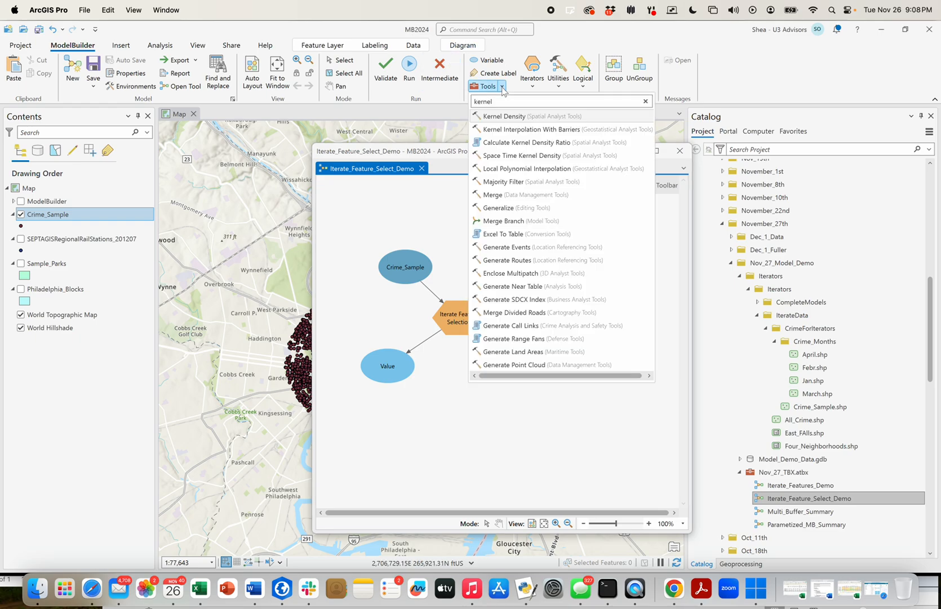
pyautogui.doubleClick(503, 116)
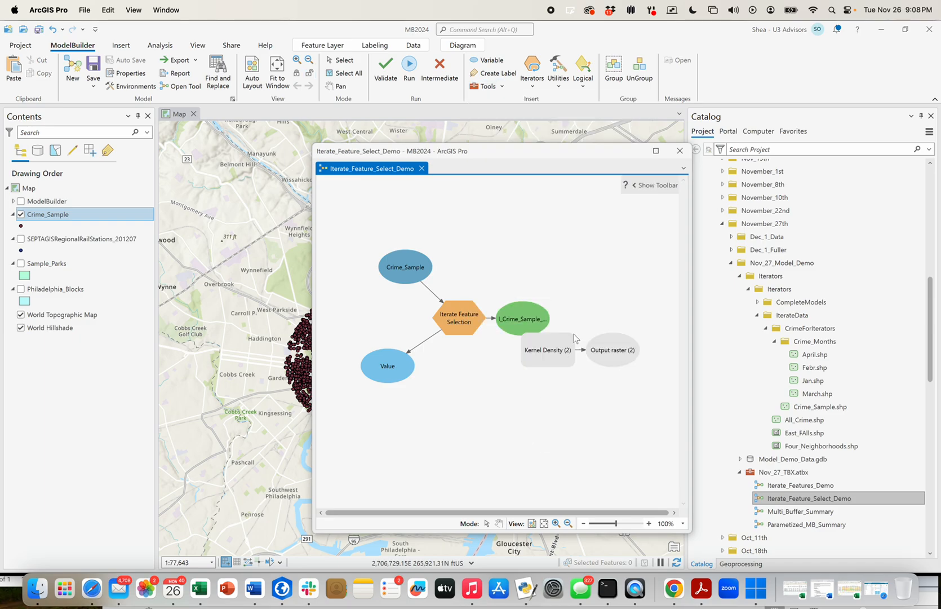
pyautogui.click(541, 357)
pyautogui.rightClick(549, 352)
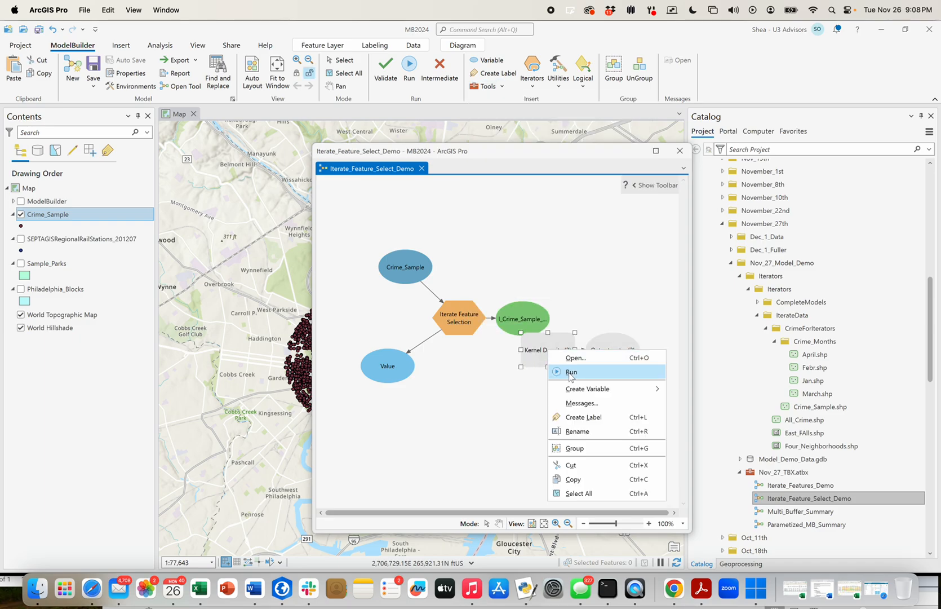
pyautogui.click(576, 466)
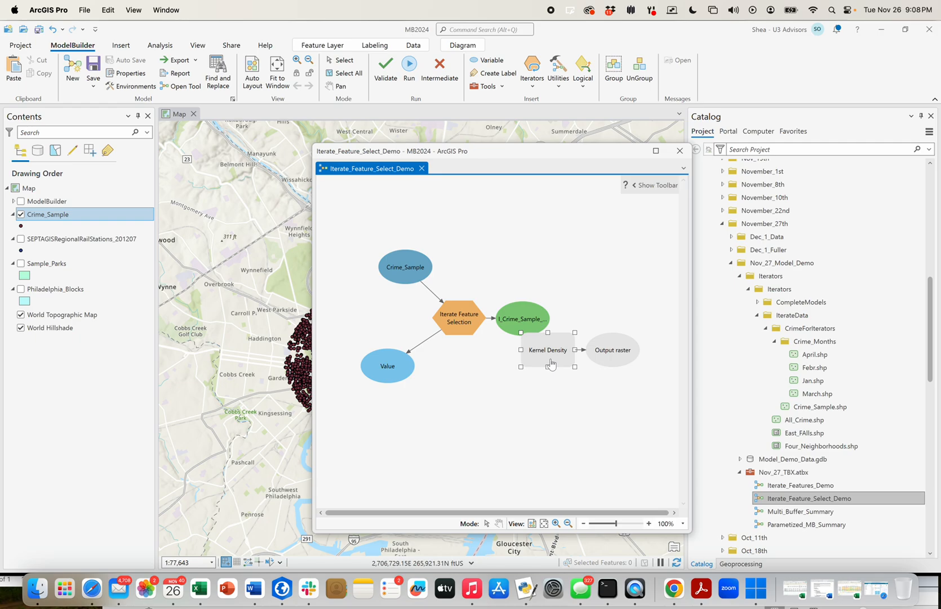
# Place Kernel Density and its output below the iterator's selected features output, and connect that output as the tool's input features
pyautogui.moveTo(546, 352); pyautogui.dragTo(523, 371)
pyautogui.moveTo(606, 353); pyautogui.dragTo(594, 372)
pyautogui.click(579, 401)
pyautogui.moveTo(530, 319); pyautogui.dragTo(533, 358)
pyautogui.click(563, 364)
# Set Kernel Density's output cell size to 25 and its search radius to 1000
pyautogui.doubleClick(530, 369)
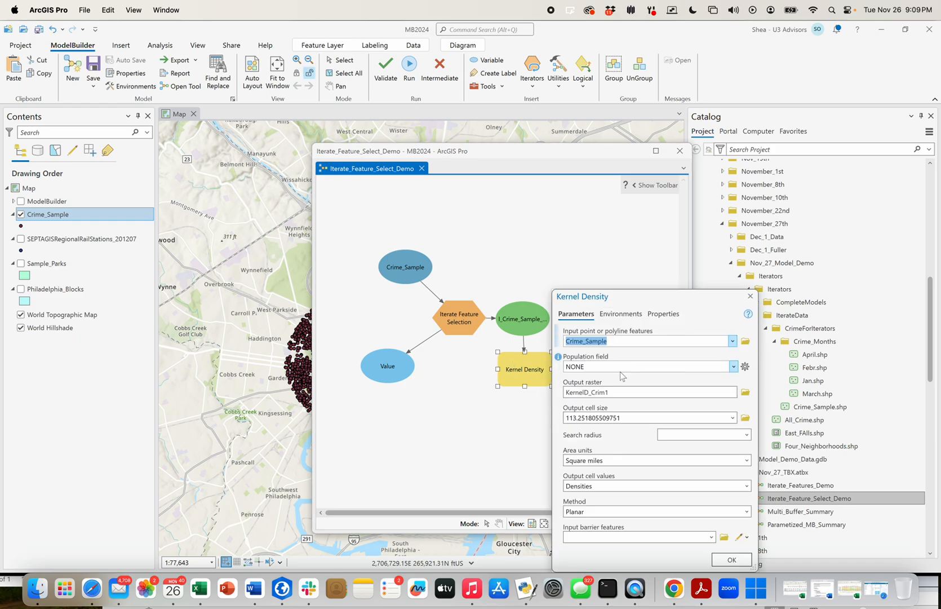
pyautogui.doubleClick(621, 416)
pyautogui.write('25')
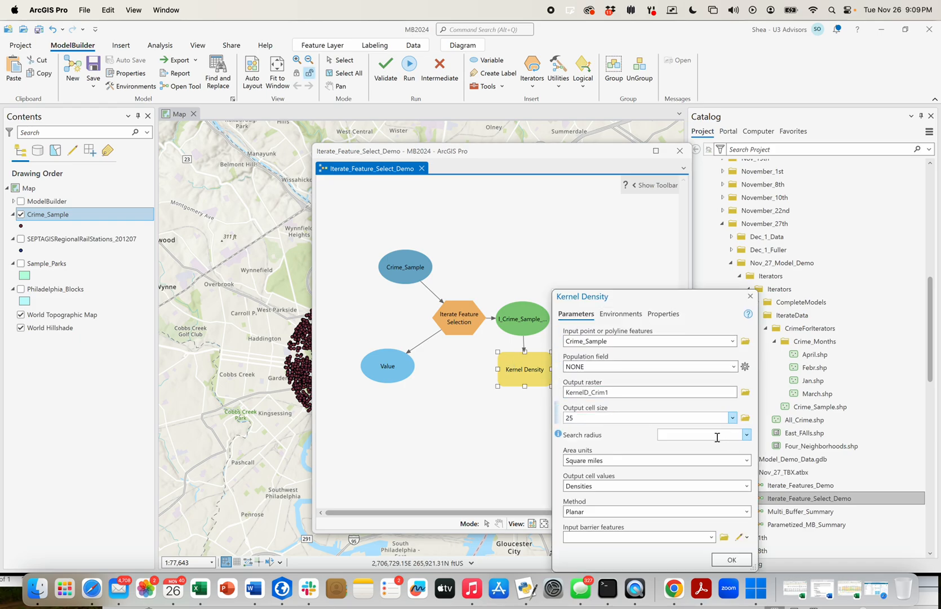
pyautogui.click(721, 434)
pyautogui.write('100')
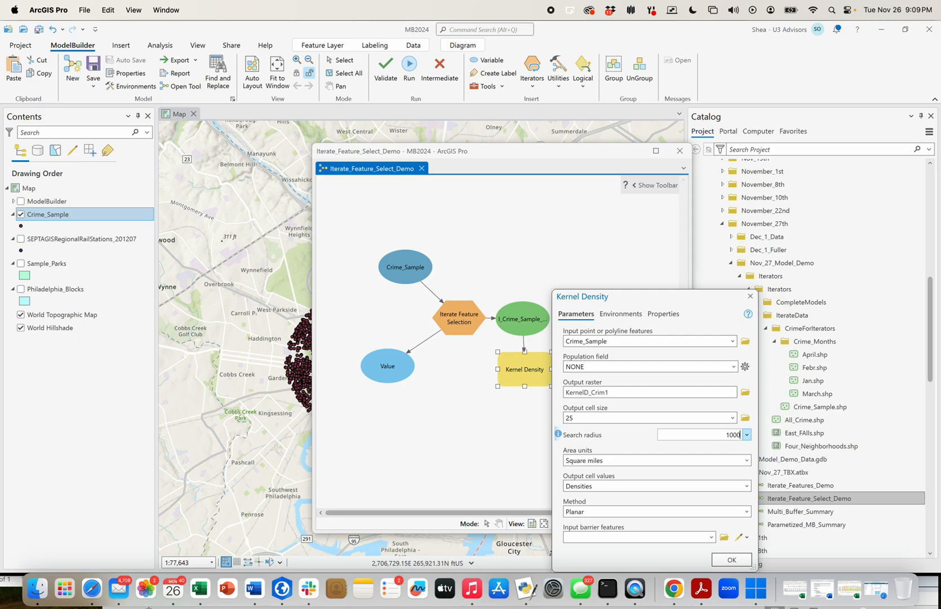
pyautogui.write('0')
# Name Kernel Density's output raster with the inline variable %Value% and apply the tool settings
pyautogui.click(649, 391)
pyautogui.hotkey('shift', 'Left')
pyautogui.hotkey('shift', 'Left')
pyautogui.hotkey('shift', 'Left')
pyautogui.hotkey('shift', 'Left')
pyautogui.hotkey('shift', 'Left')
pyautogui.hotkey('shift', 'Left')
pyautogui.hotkey('shift', 'Left')
pyautogui.hotkey('shift', 'Left')
pyautogui.hotkey('shift', 'Left')
pyautogui.hotkey('shift', 'Left')
pyautogui.hotkey('shift', 'Left')
pyautogui.hotkey('shift', 'Left')
pyautogui.hotkey('shift', 'Left')
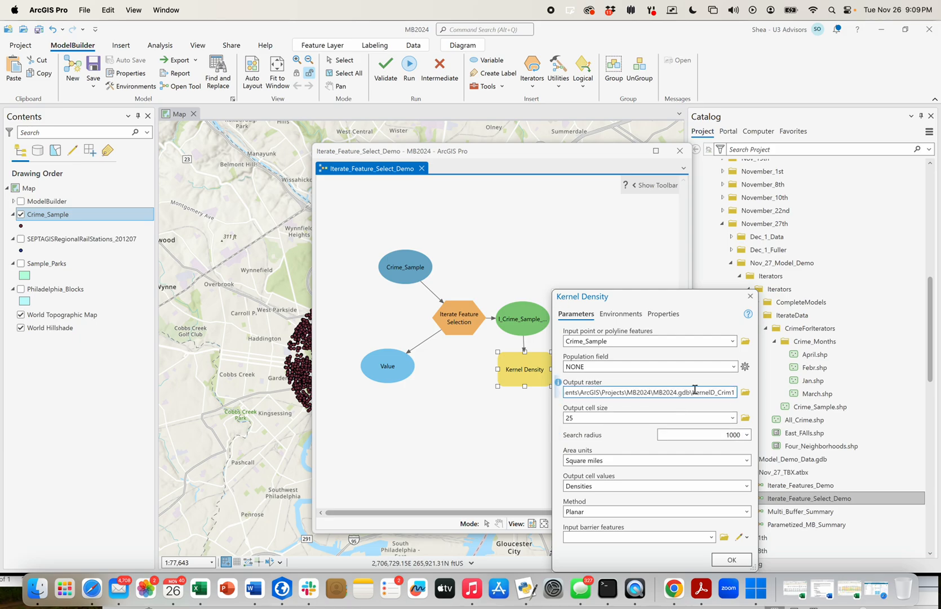
pyautogui.press('BackSpace')
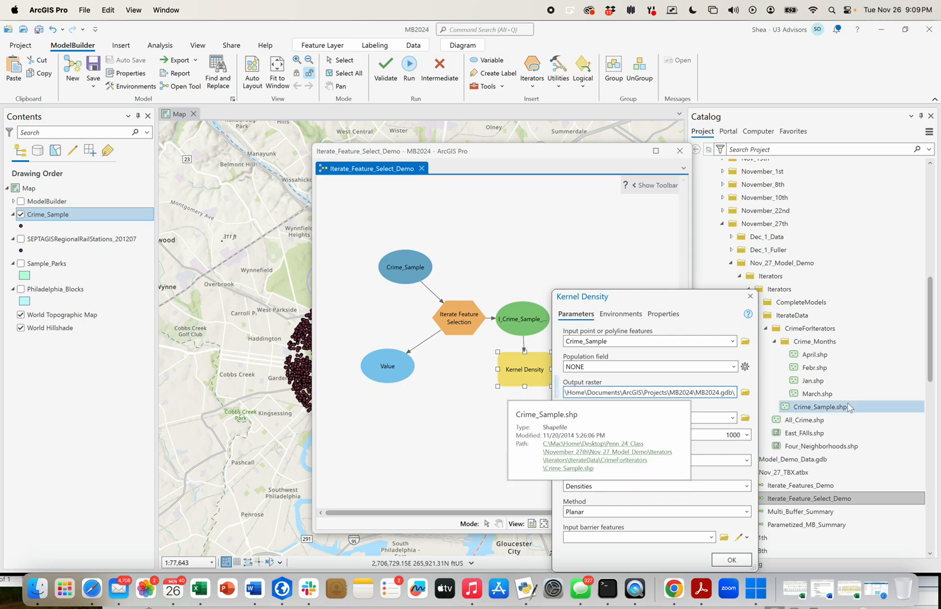
pyautogui.write('%Value%')
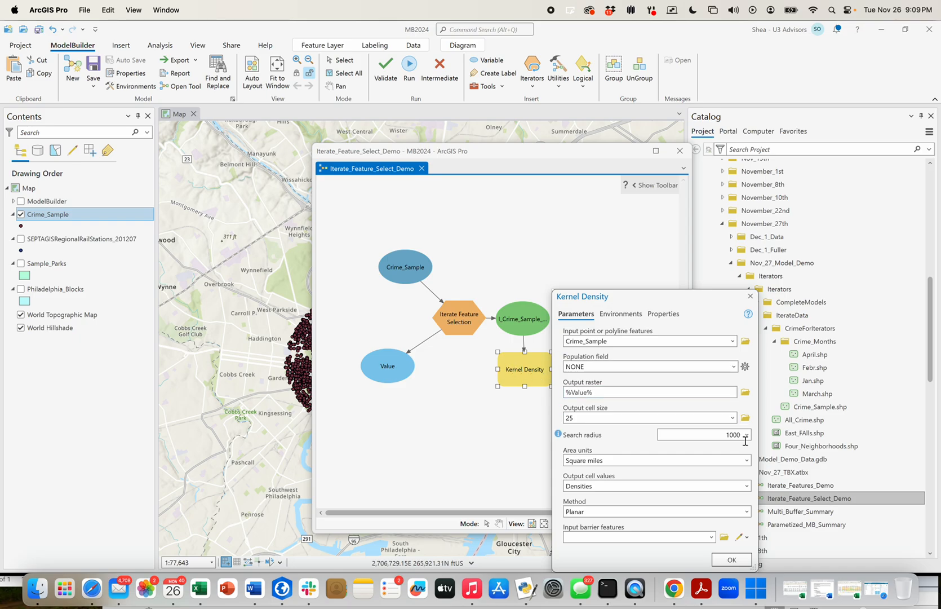
pyautogui.click(731, 559)
pyautogui.click(595, 447)
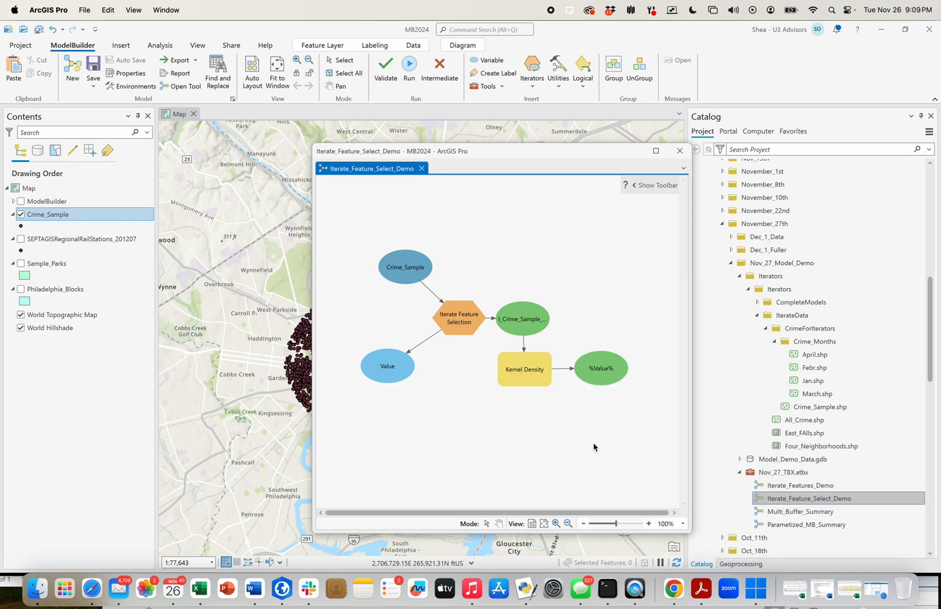
# Move the %Value% output slightly closer to Kernel Density and save the model
pyautogui.moveTo(597, 369); pyautogui.dragTo(589, 371)
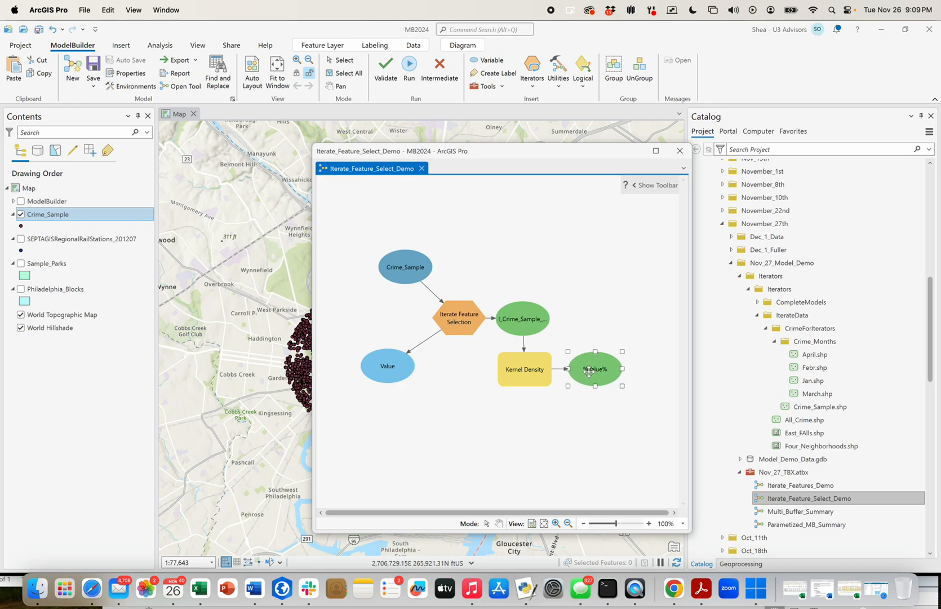
pyautogui.click(573, 447)
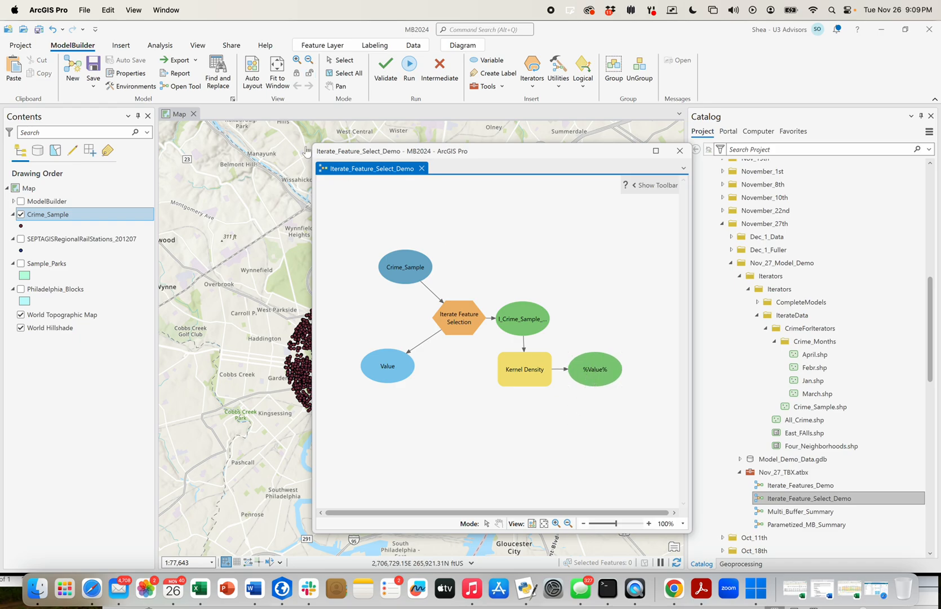
pyautogui.click(93, 68)
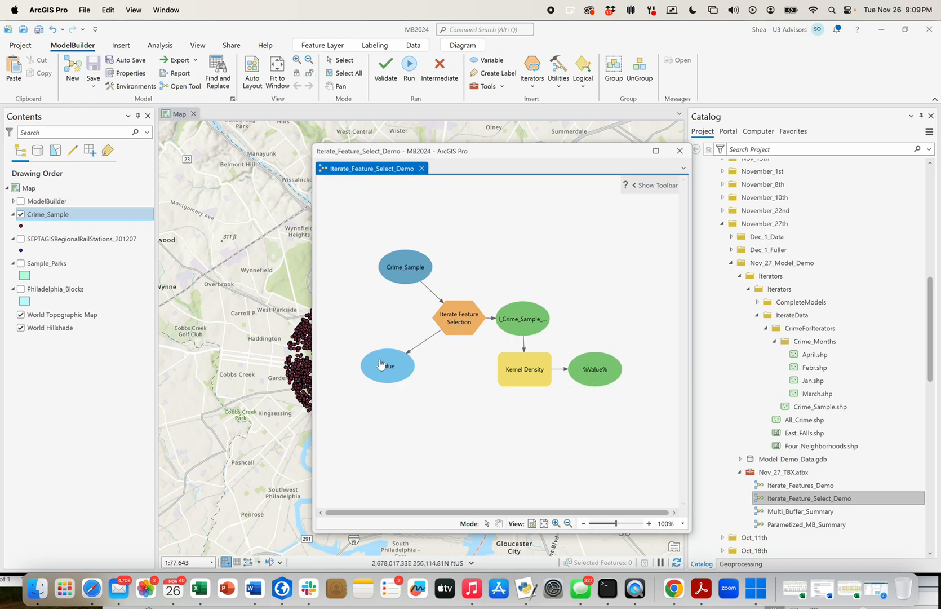
pyautogui.rightClick(595, 373)
pyautogui.click(632, 375)
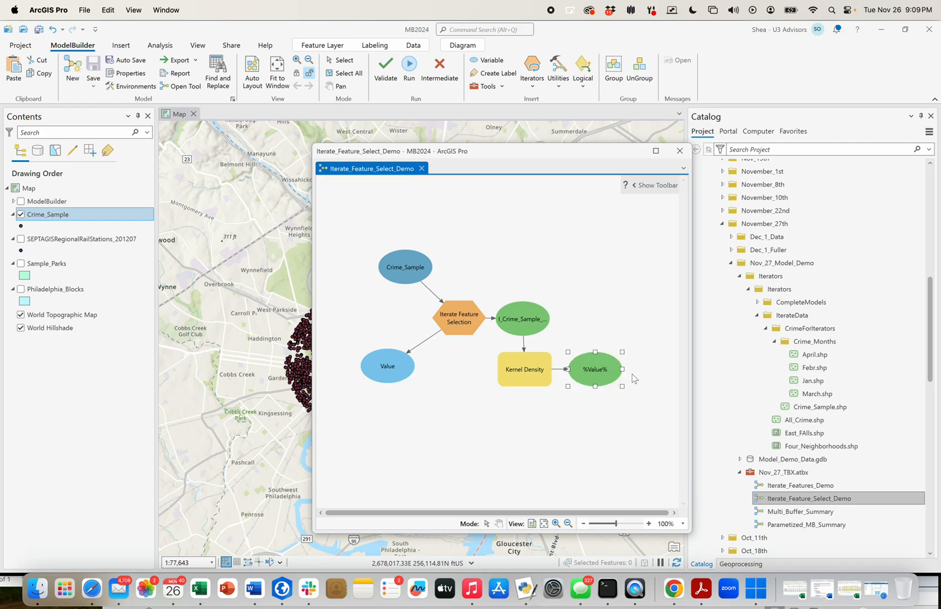
pyautogui.click(593, 417)
pyautogui.click(90, 70)
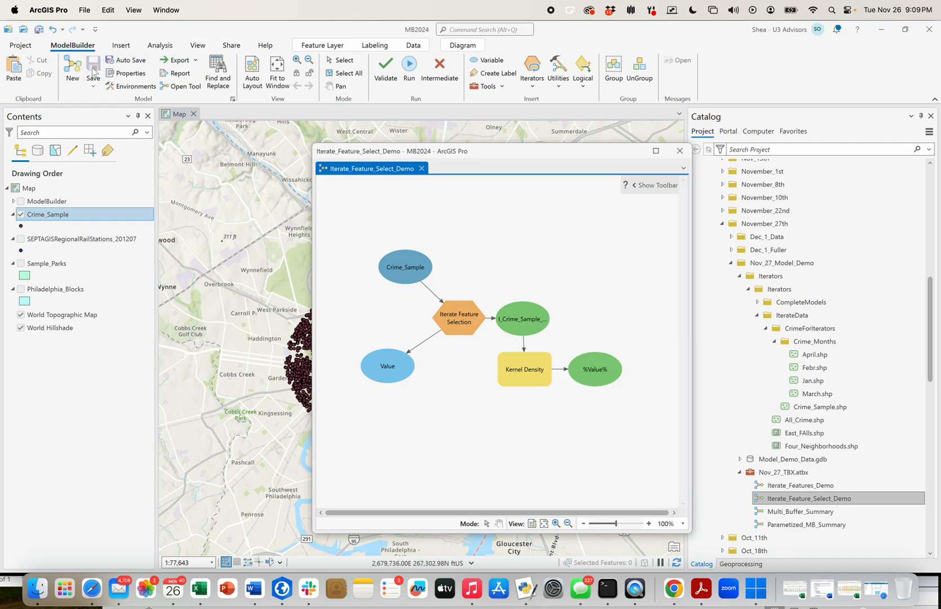
# Move the model window off the crime points, run the model, and enlarge the progress window to read its messages
pyautogui.moveTo(483, 153); pyautogui.dragTo(606, 153)
pyautogui.click(409, 69)
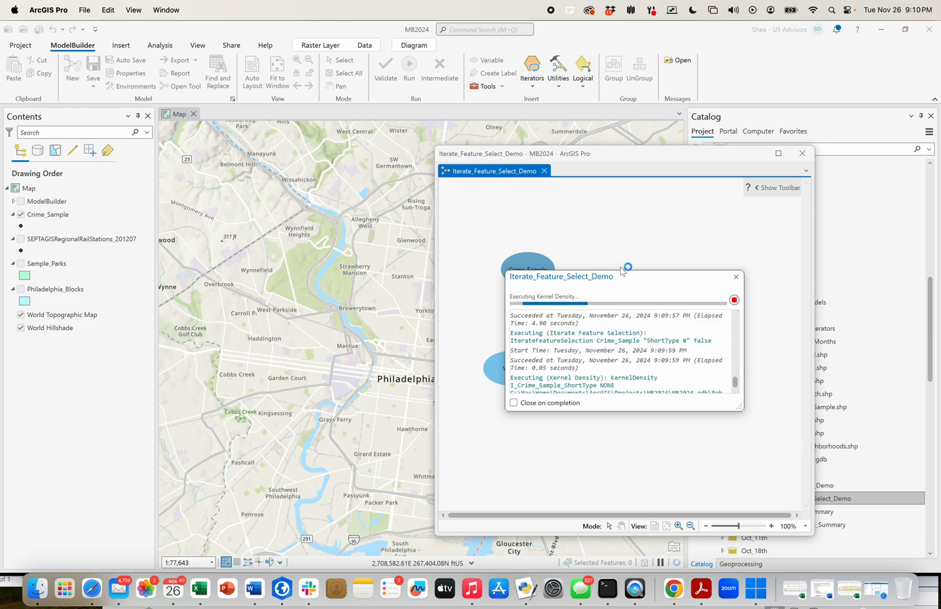
pyautogui.moveTo(620, 271); pyautogui.dragTo(635, 84)
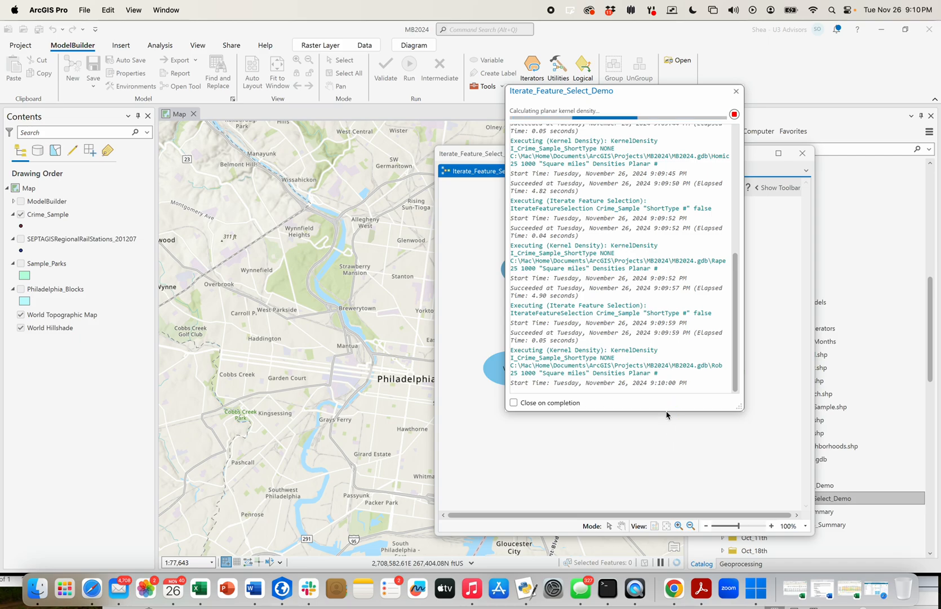
pyautogui.moveTo(666, 413); pyautogui.dragTo(676, 514)
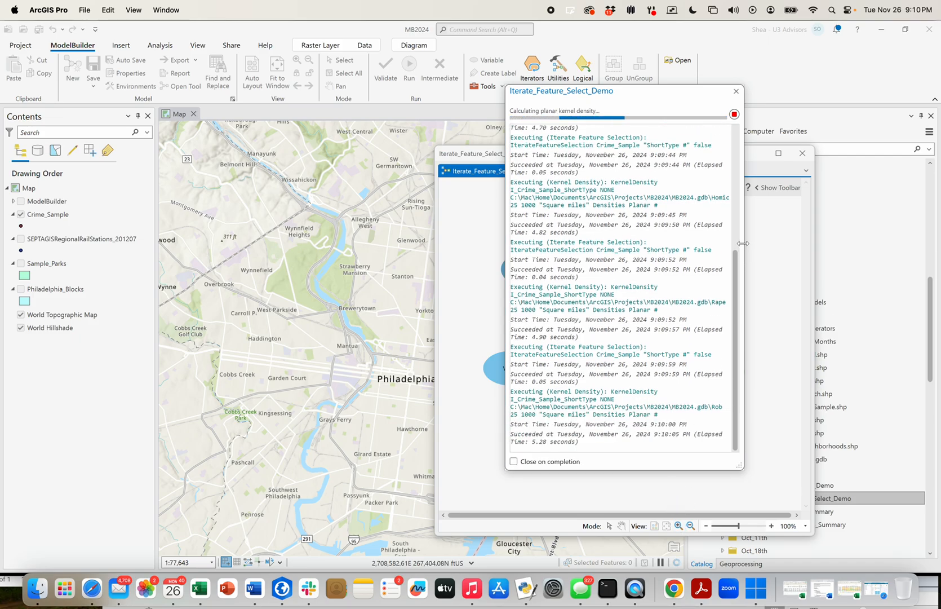
pyautogui.moveTo(744, 244); pyautogui.dragTo(914, 244)
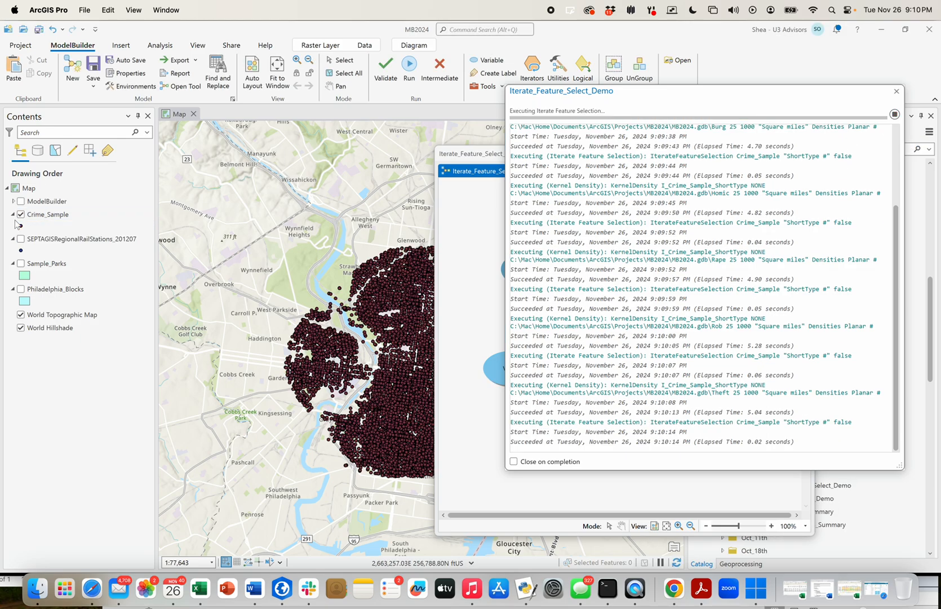
# Expand the ModelBuilder group layer and collapse the legends of its Theft, Rob, Rape, Homic and Burg density rasters
pyautogui.click(14, 201)
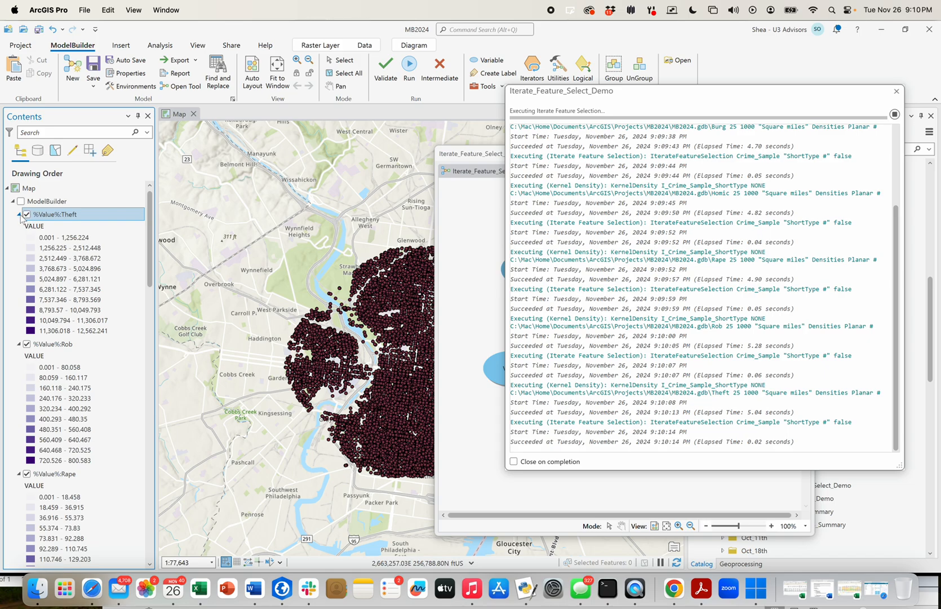
pyautogui.click(19, 214)
pyautogui.click(19, 227)
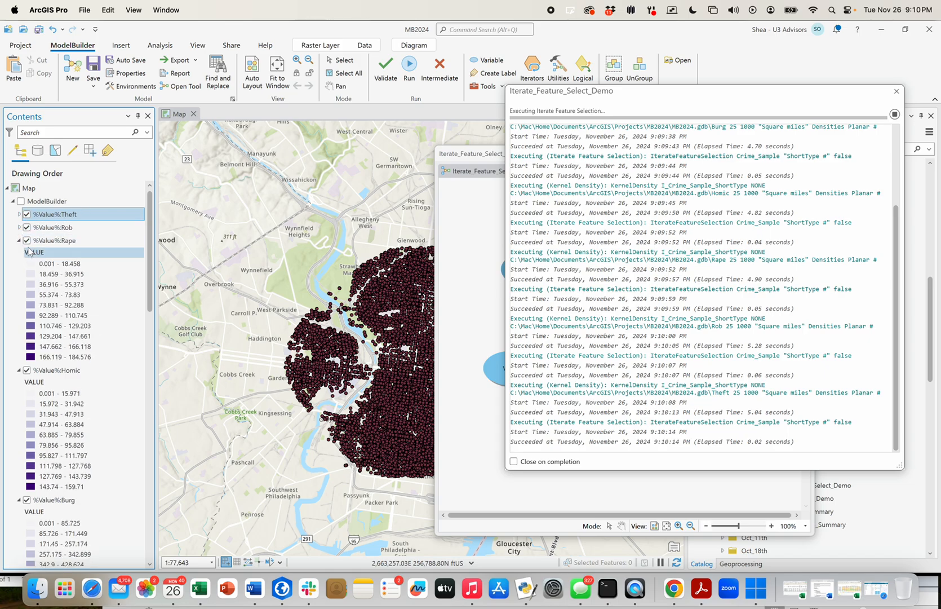
pyautogui.click(20, 240)
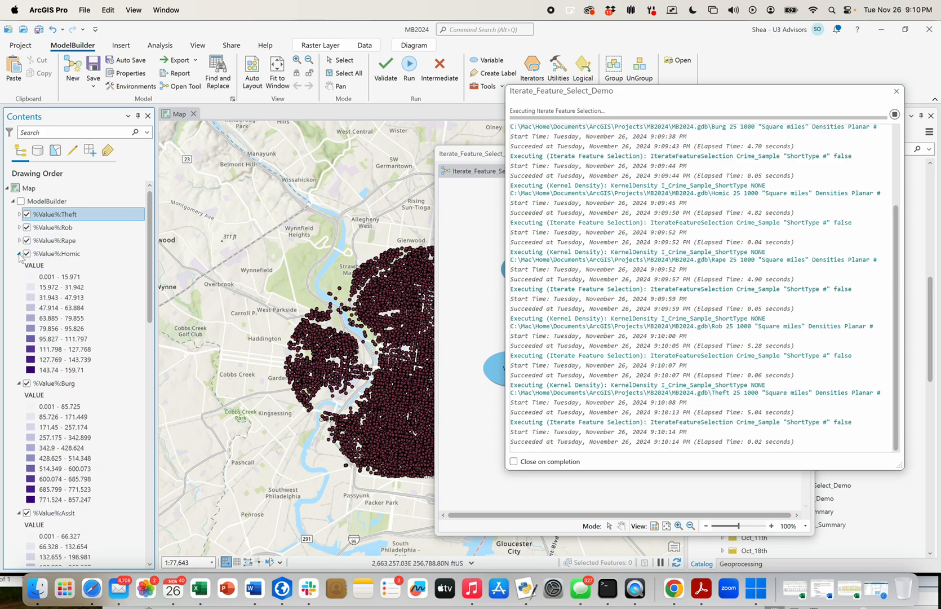
pyautogui.click(19, 253)
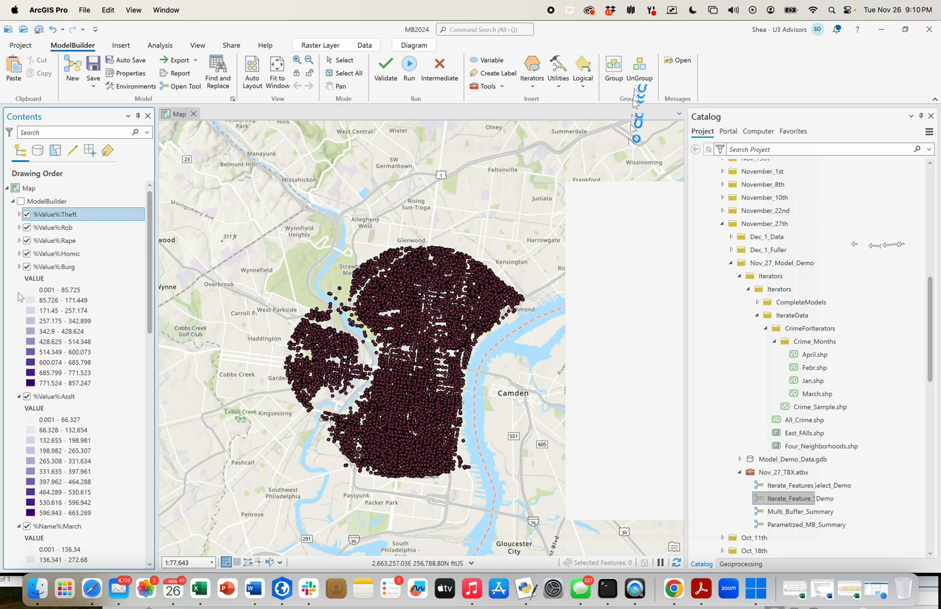
pyautogui.click(20, 266)
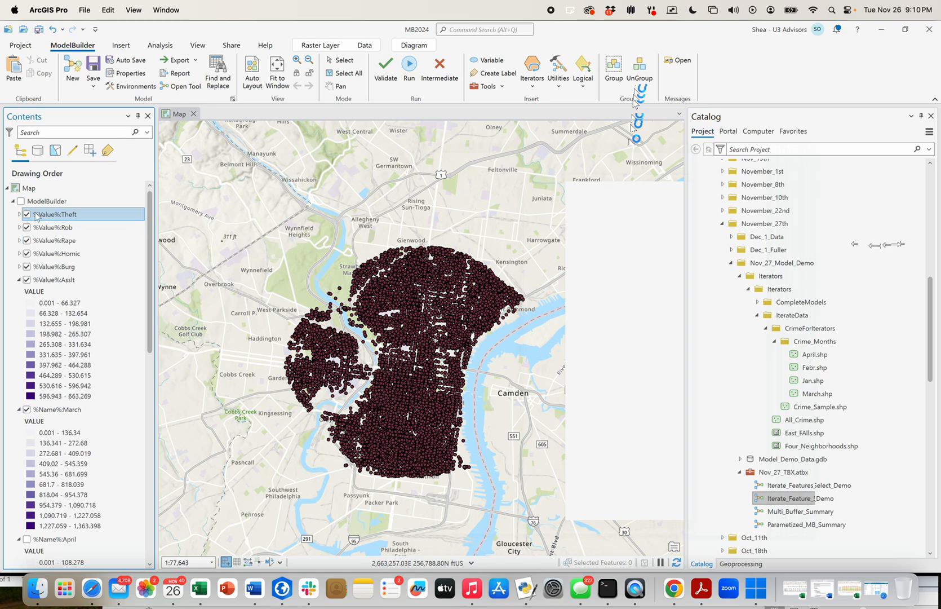
# Hide the Rob, Rape, Homic, Burg, Asslt and March rasters in the ModelBuilder group, leaving %Value%:Theft switched on
pyautogui.click(26, 240)
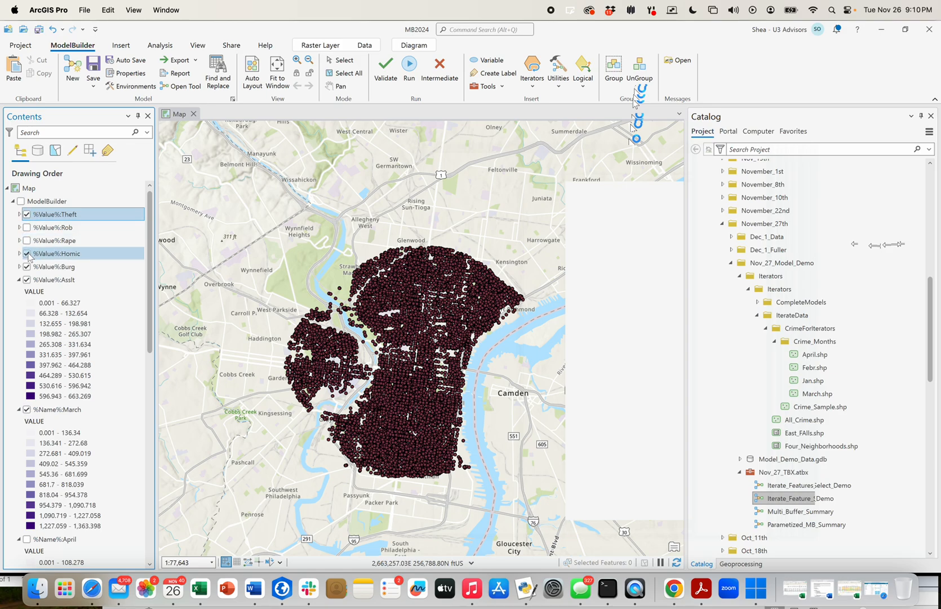
pyautogui.click(26, 266)
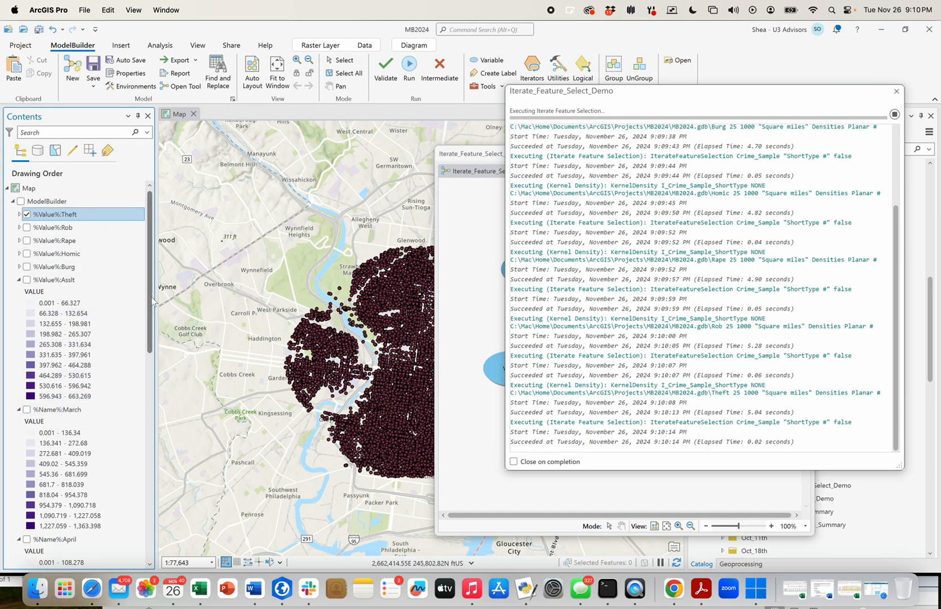
pyautogui.moveTo(154, 302)
pyautogui.mouseDown()
pyautogui.moveTo(153, 427)
pyautogui.moveTo(151, 296)
pyautogui.mouseUp()
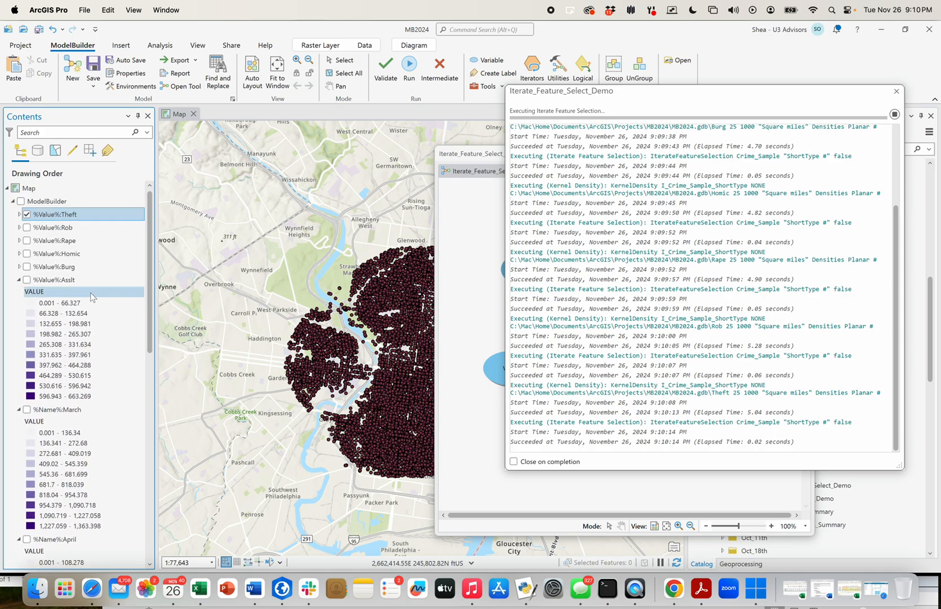
# Collapse and show the ModelBuilder group, and hide Crime_Sample to view the theft density around Philadelphia
pyautogui.click(13, 201)
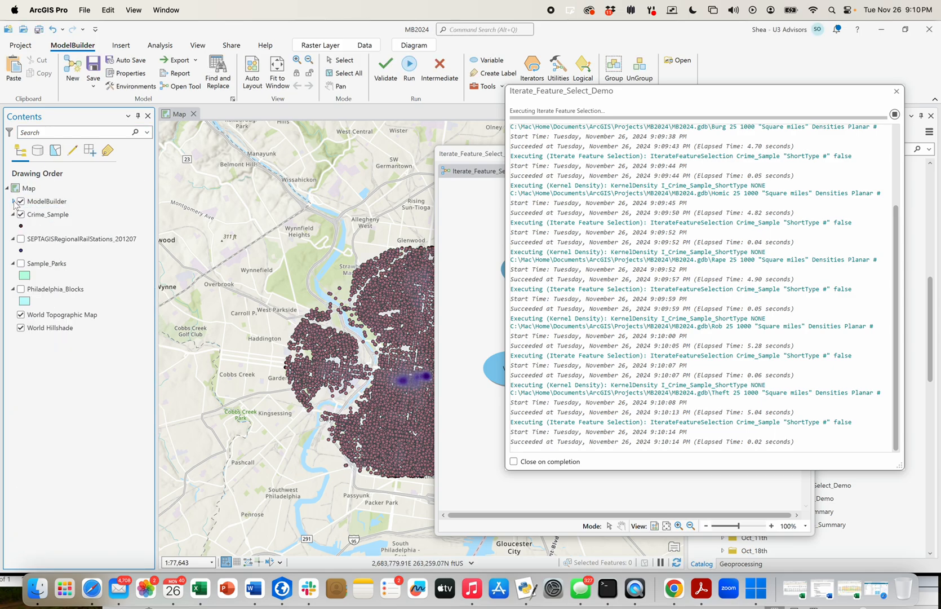
pyautogui.click(20, 214)
pyautogui.click(363, 322)
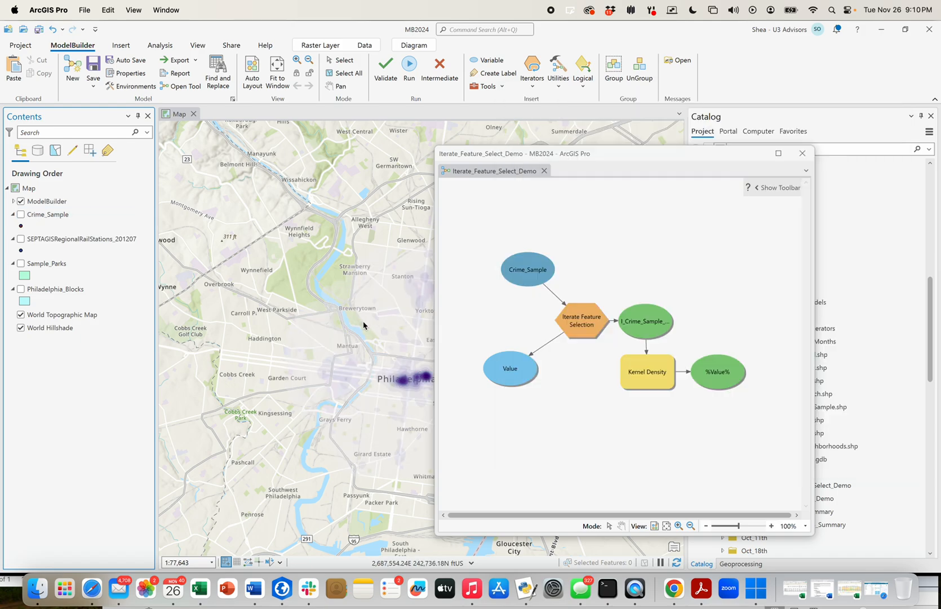
pyautogui.moveTo(305, 317); pyautogui.dragTo(307, 298)
pyautogui.moveTo(390, 321); pyautogui.dragTo(319, 331)
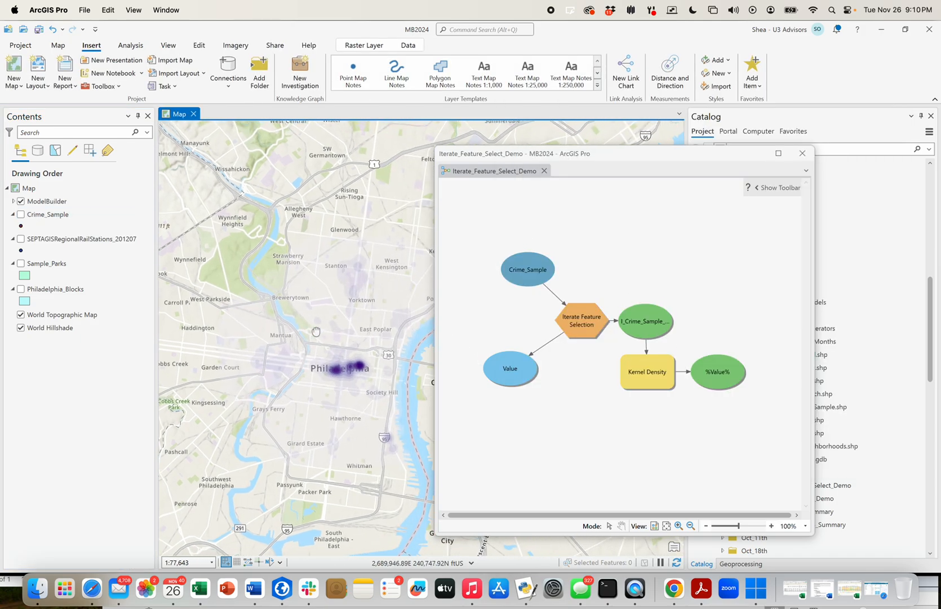
# Close the model's progress window and move the model window clear of the Catalog's project tree
pyautogui.click(610, 153)
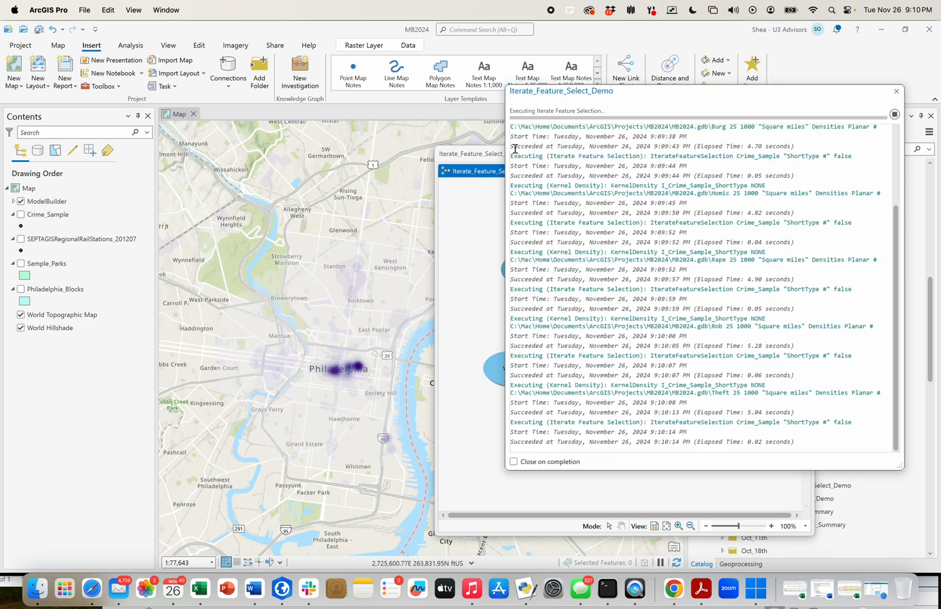
pyautogui.click(896, 92)
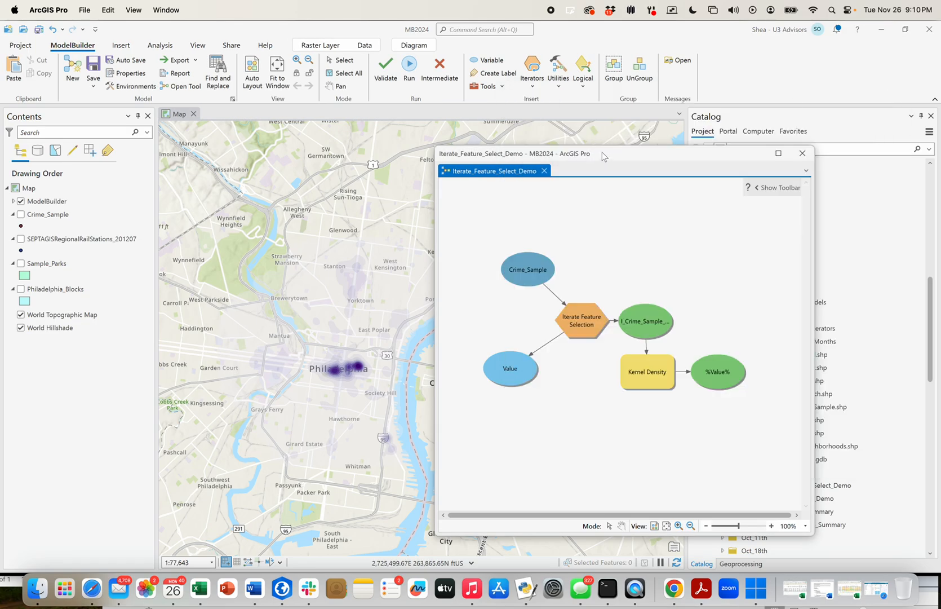
pyautogui.moveTo(602, 156); pyautogui.dragTo(507, 163)
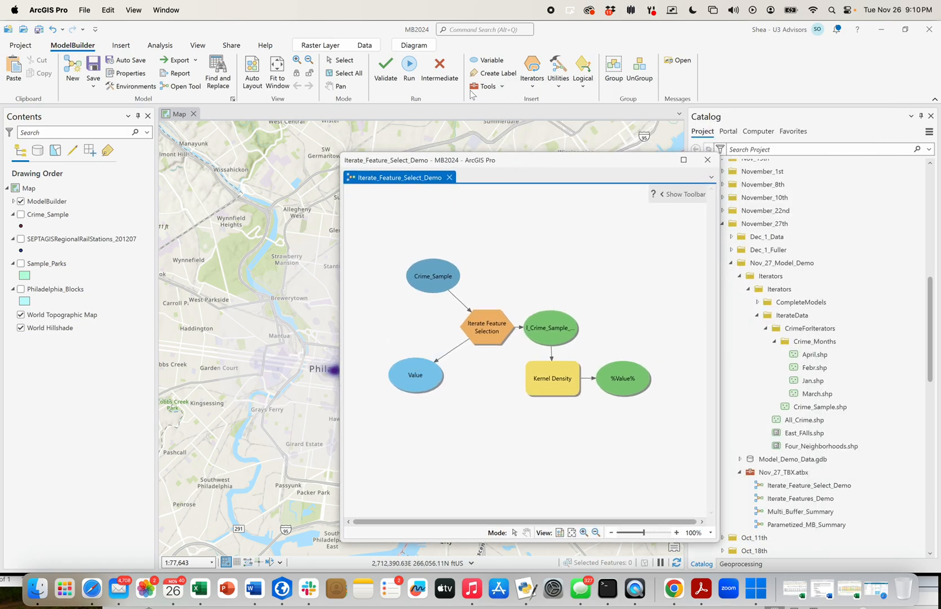
# Review the available iterator types and move the model window away from the theft density raster
pyautogui.click(537, 94)
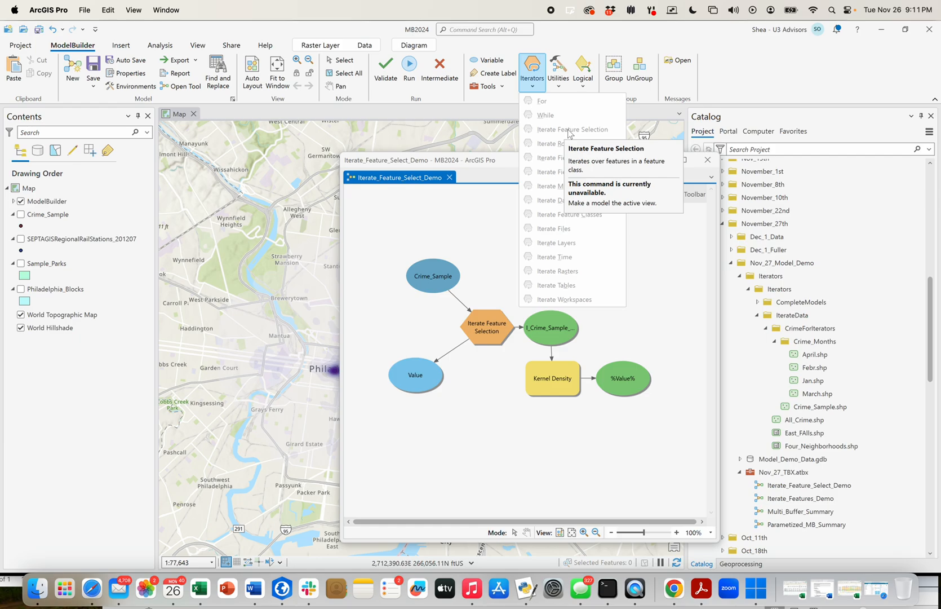
pyautogui.click(400, 207)
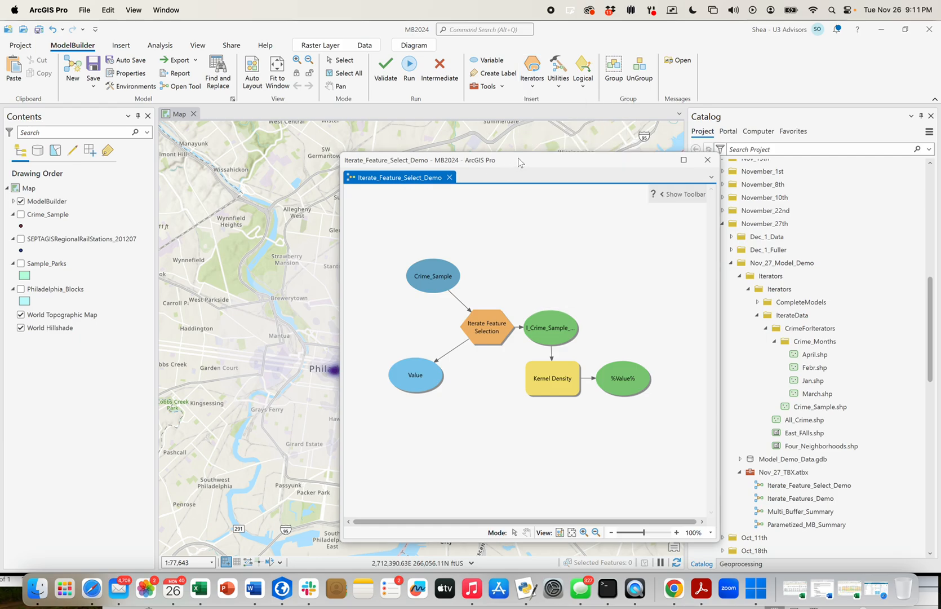
pyautogui.moveTo(518, 162); pyautogui.dragTo(701, 129)
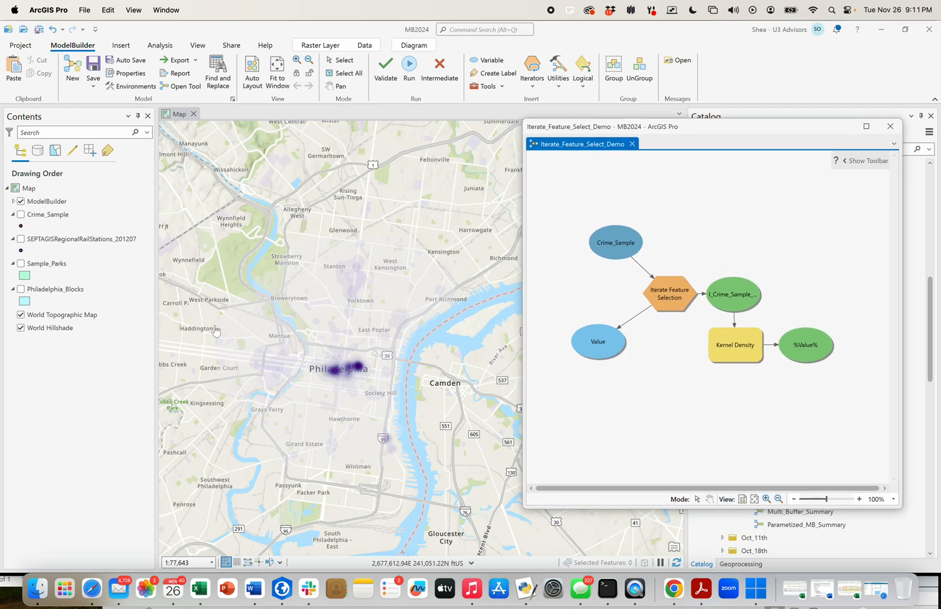